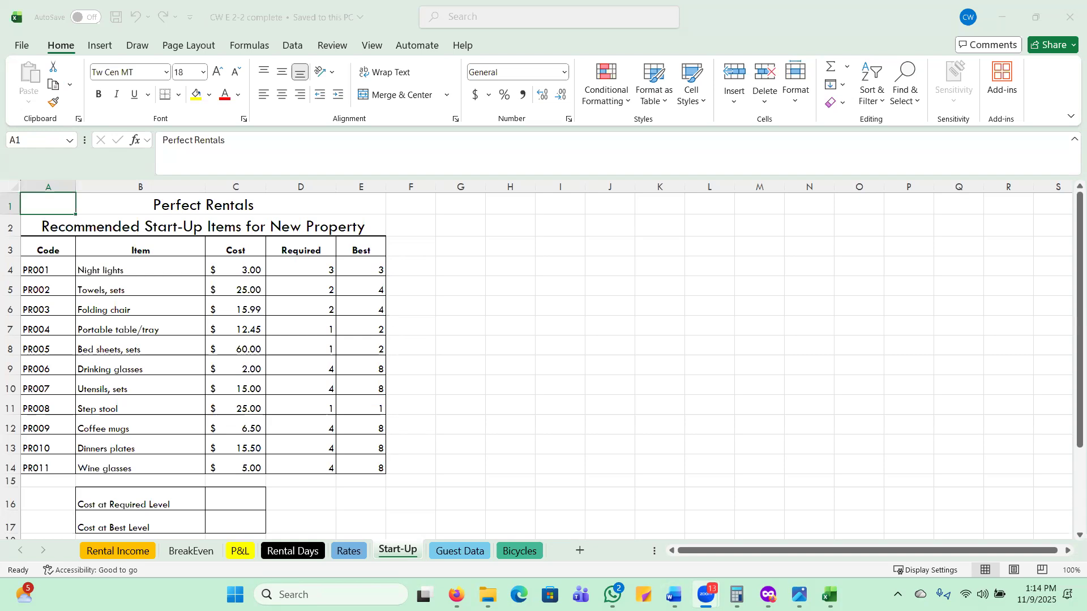
- Go to the Rental Days worksheet and select cell G5, the first row under Names and Locations, for a function
click(308, 557)
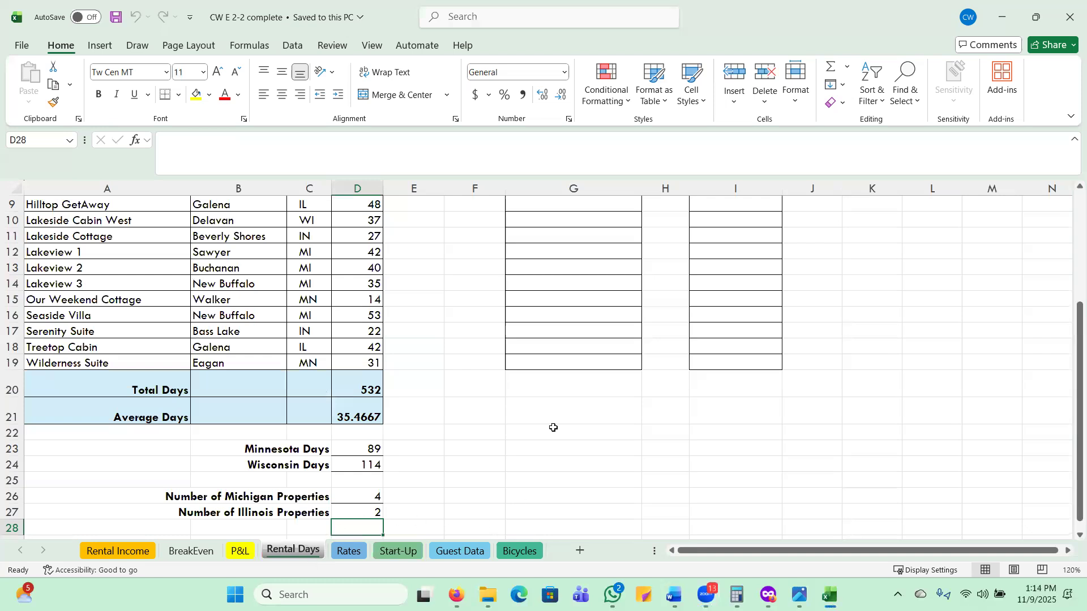
scroll(553, 427, up, 3)
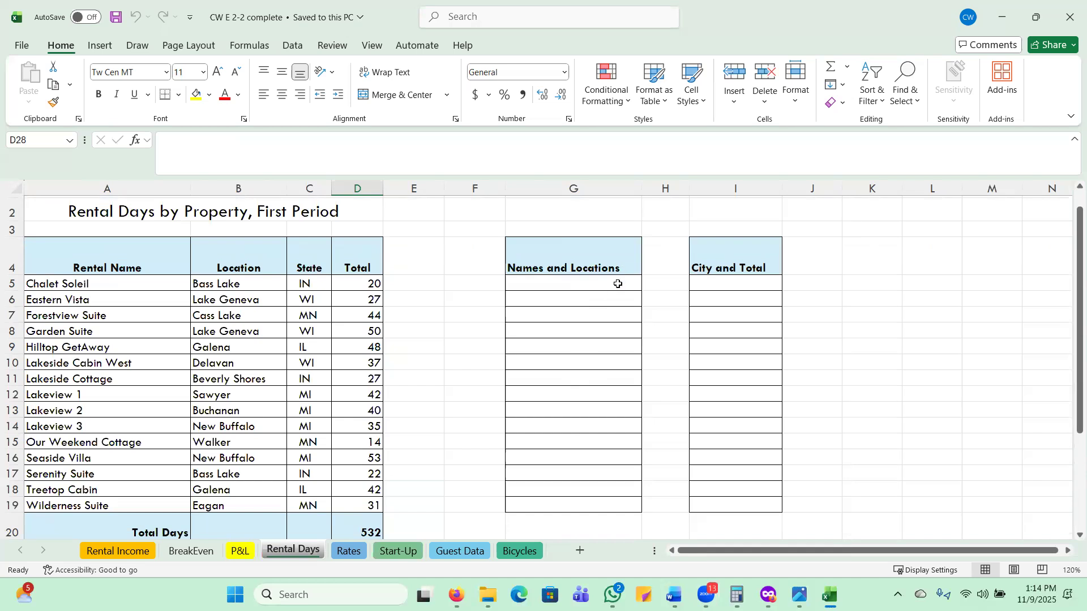
click(576, 284)
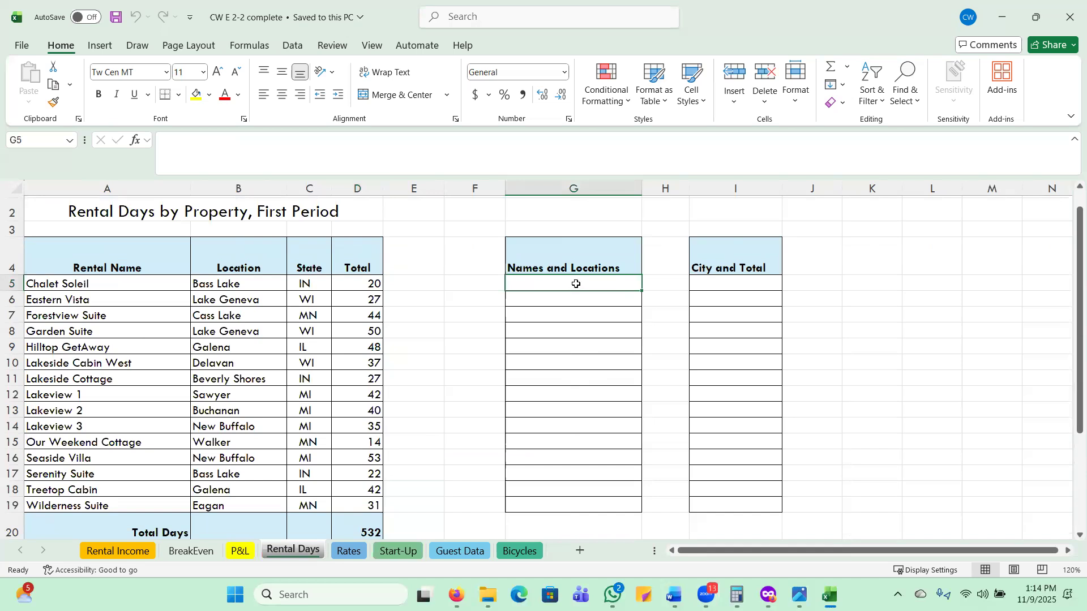
click(242, 36)
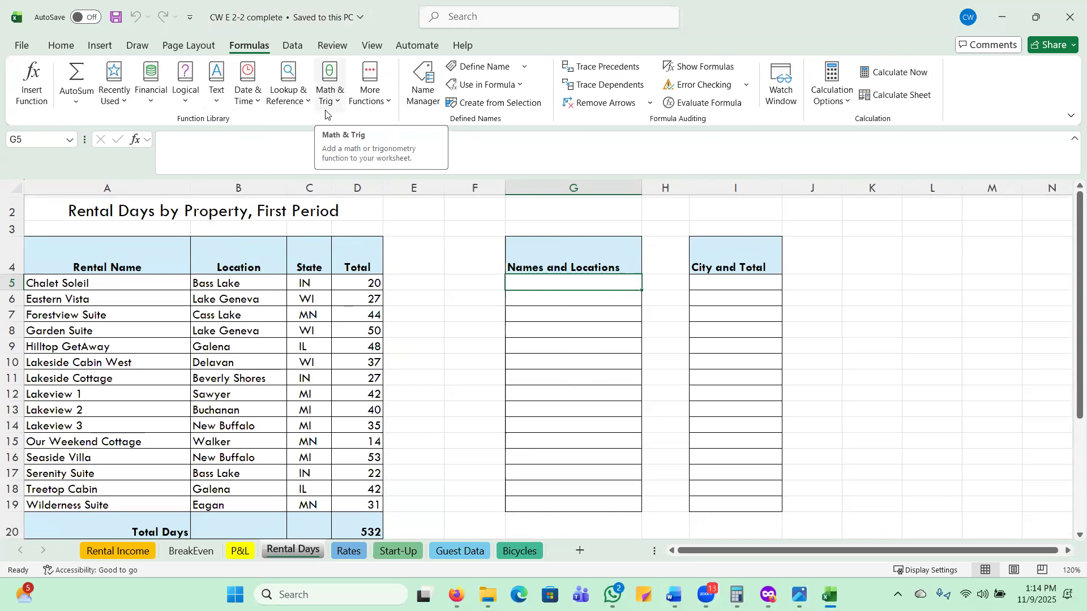
- Try a TEXTJOIN formula in G5 with a comma-and-space delimiter and C5 as its only text argument
click(216, 103)
scroll(252, 319, down, 6)
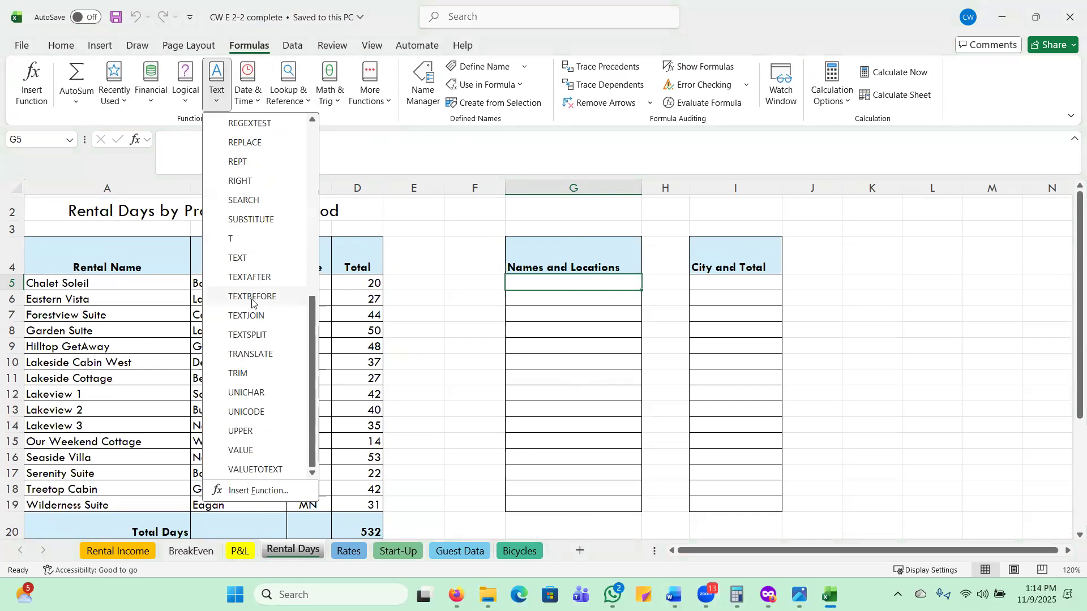
click(252, 316)
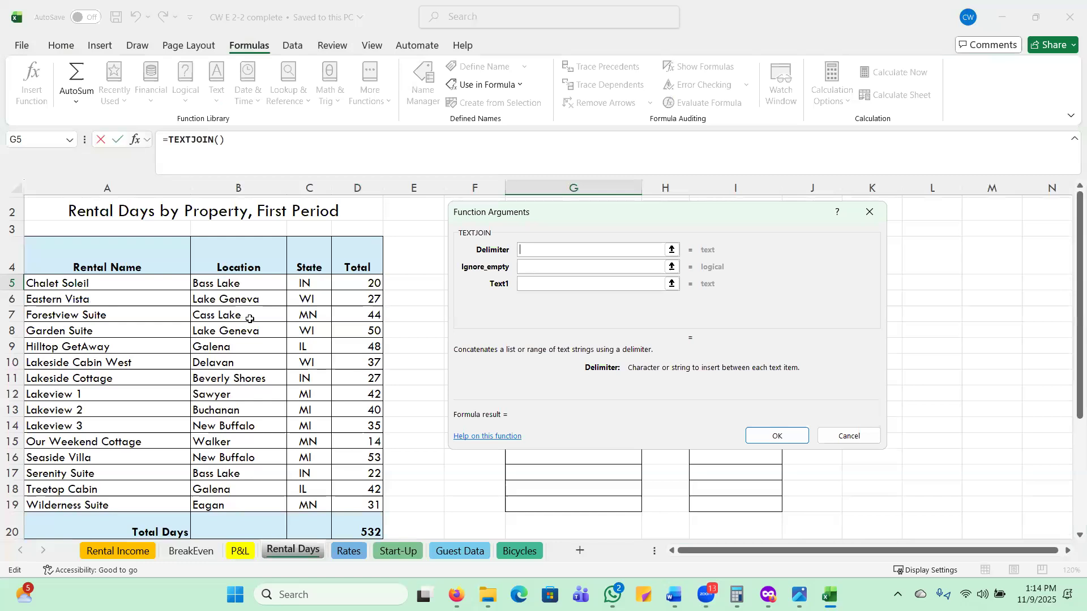
text(,)
click(541, 285)
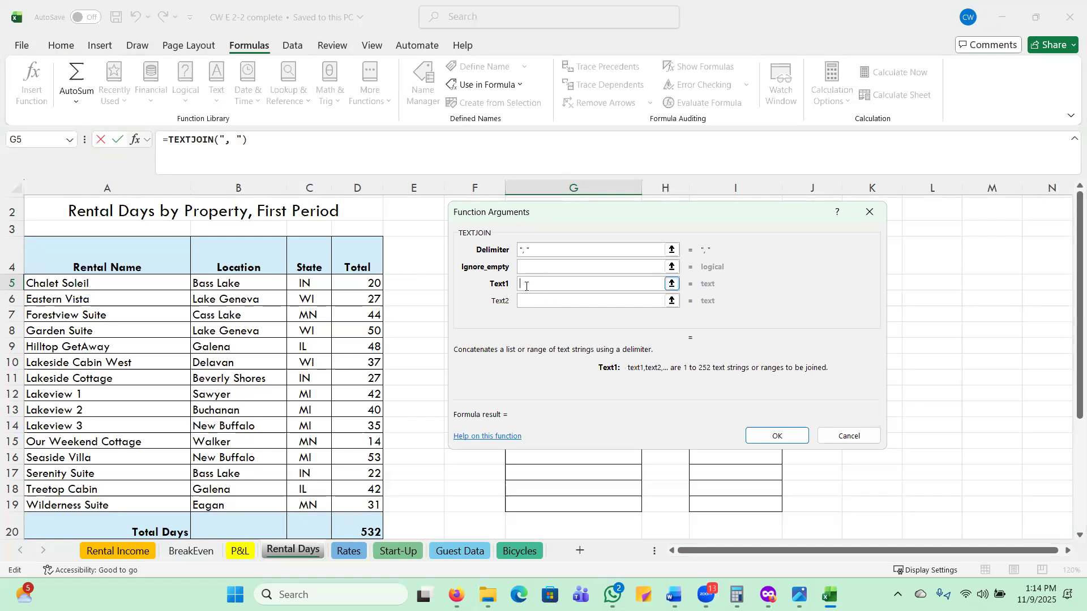
click(88, 286)
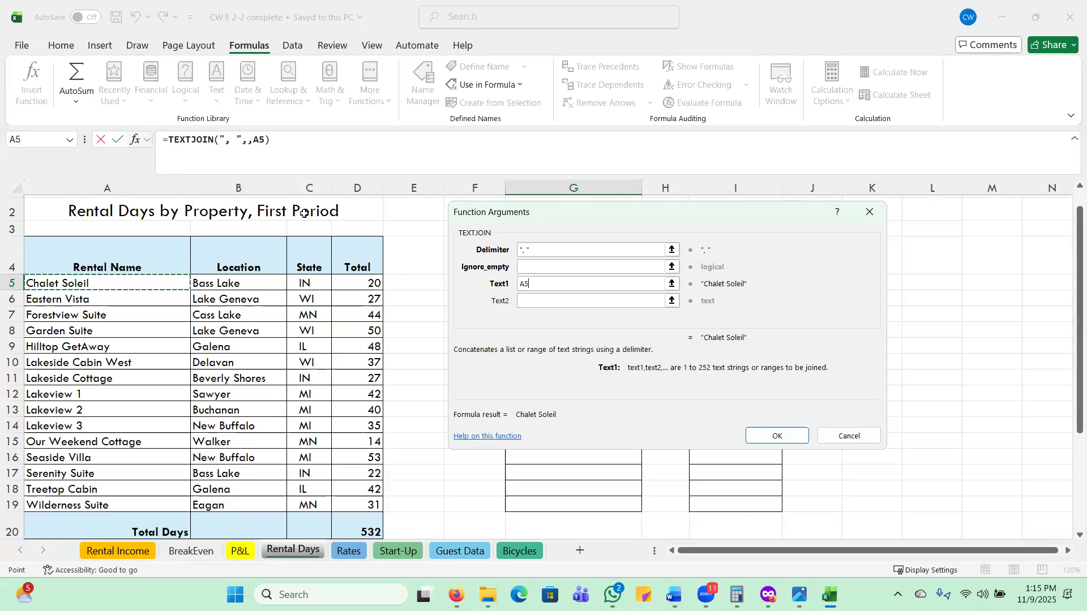
click(302, 282)
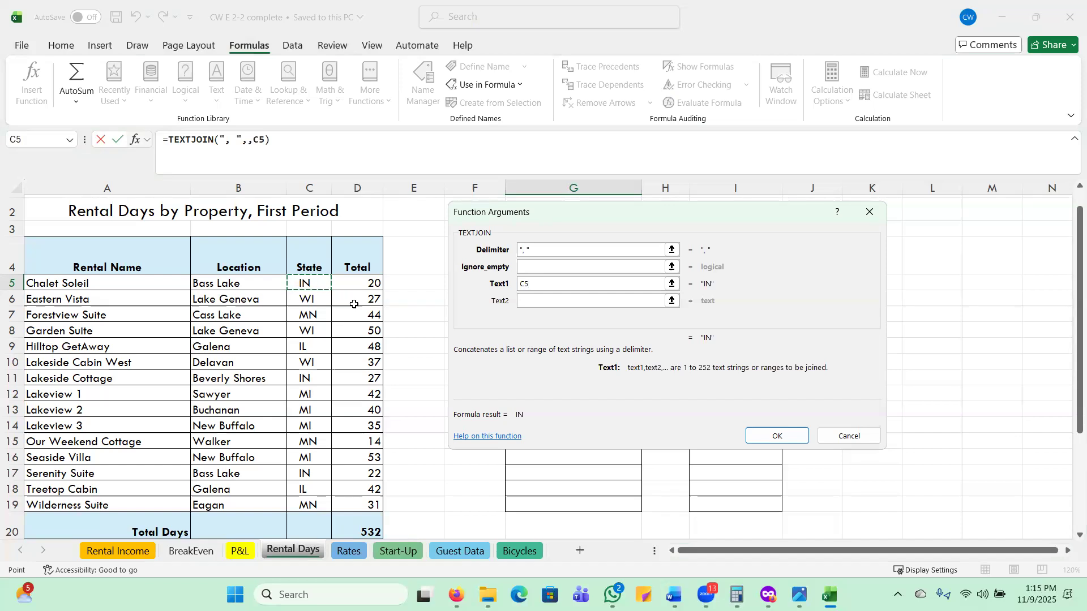
click(756, 431)
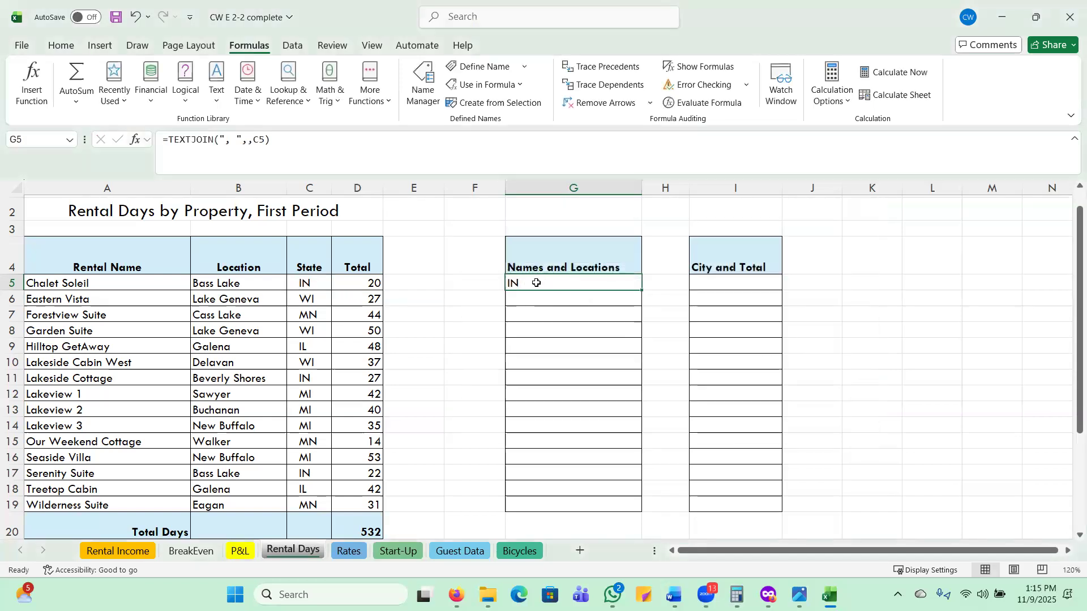
- Clear the TEXTJOIN formula from cell G5
double_click(532, 284)
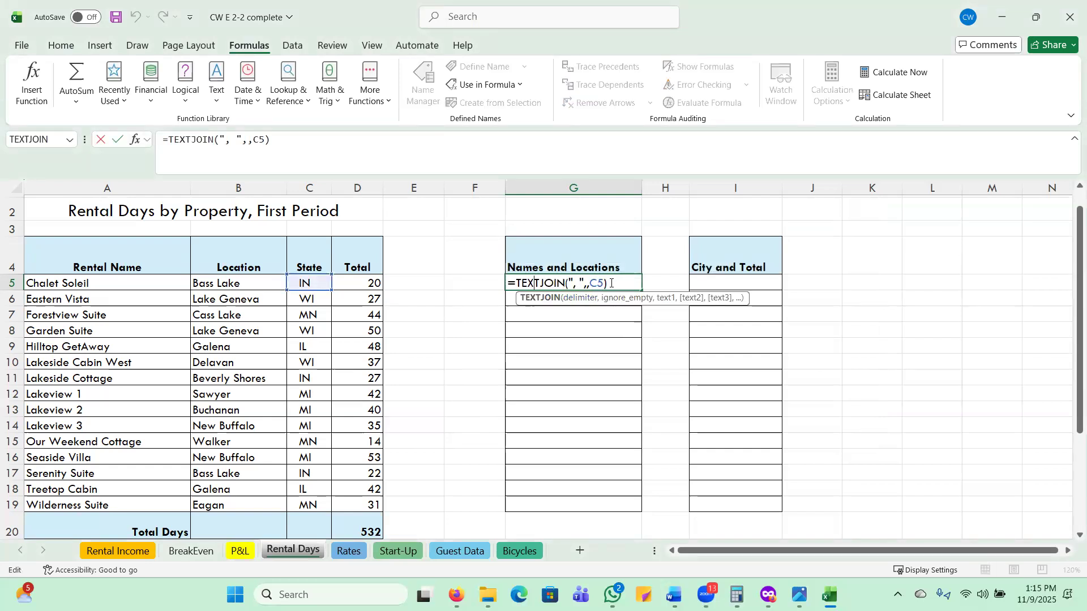
click(592, 294)
click(585, 283)
key(Delete)
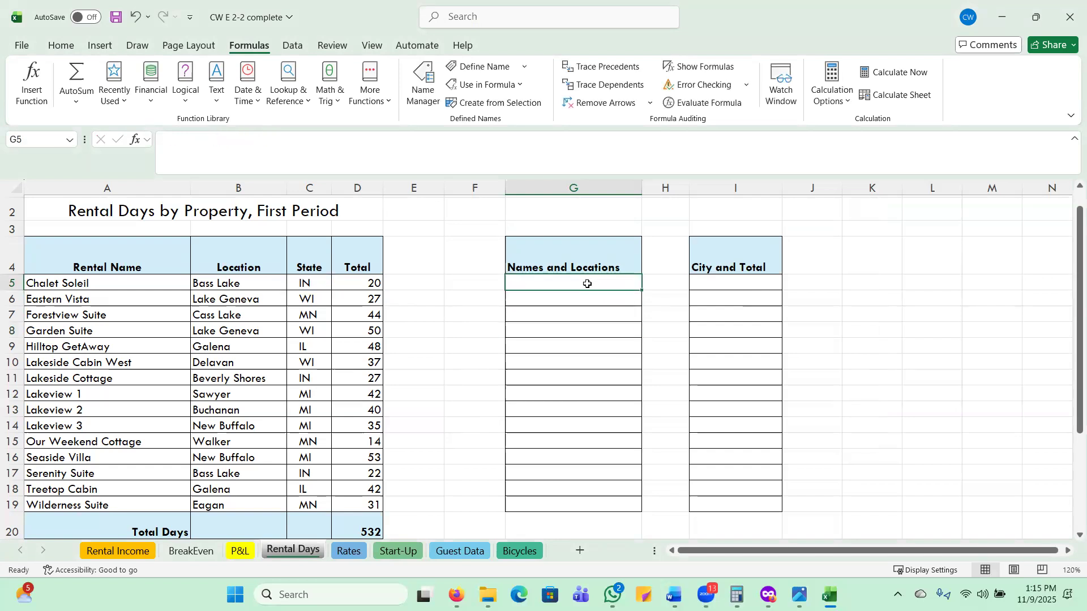
- Insert a TEXTJOIN function in G5 that joins A5 and C5 with a comma-and-space delimiter, leaving Ignore_empty blank
click(217, 82)
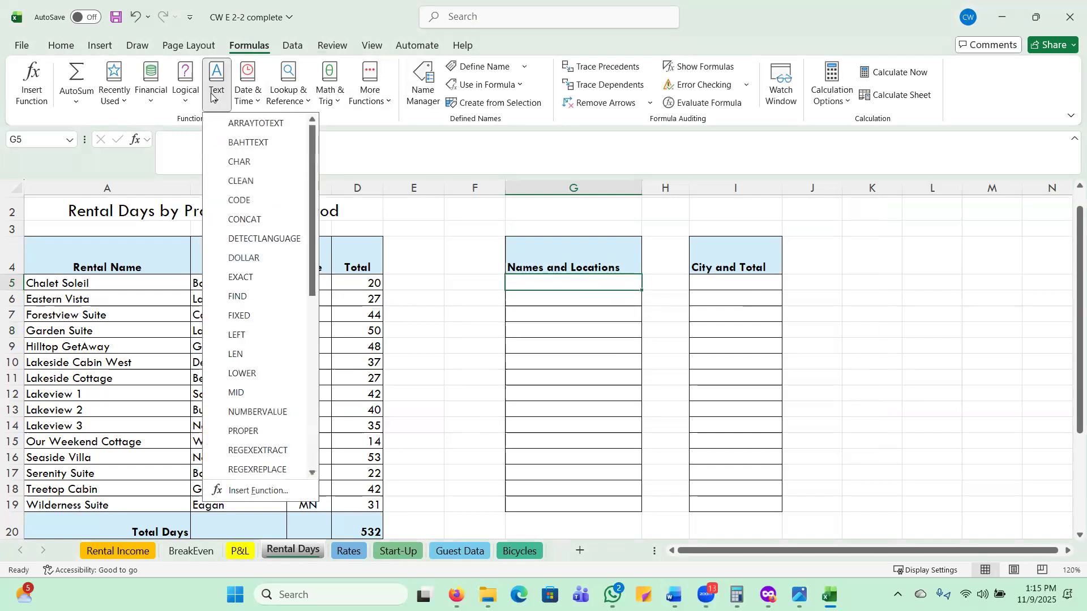
scroll(260, 237, down, 5)
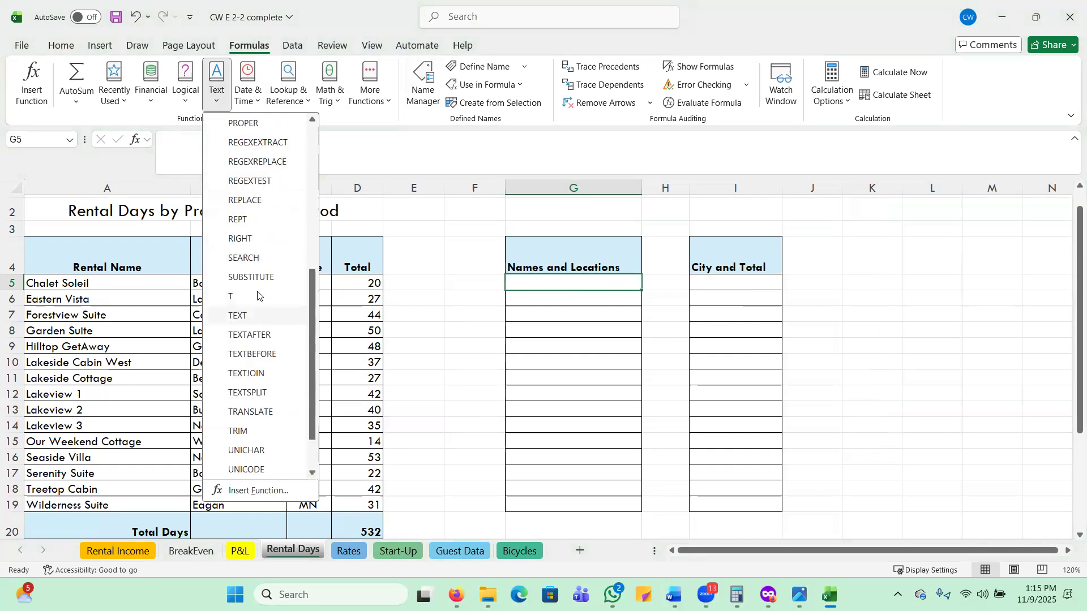
click(254, 374)
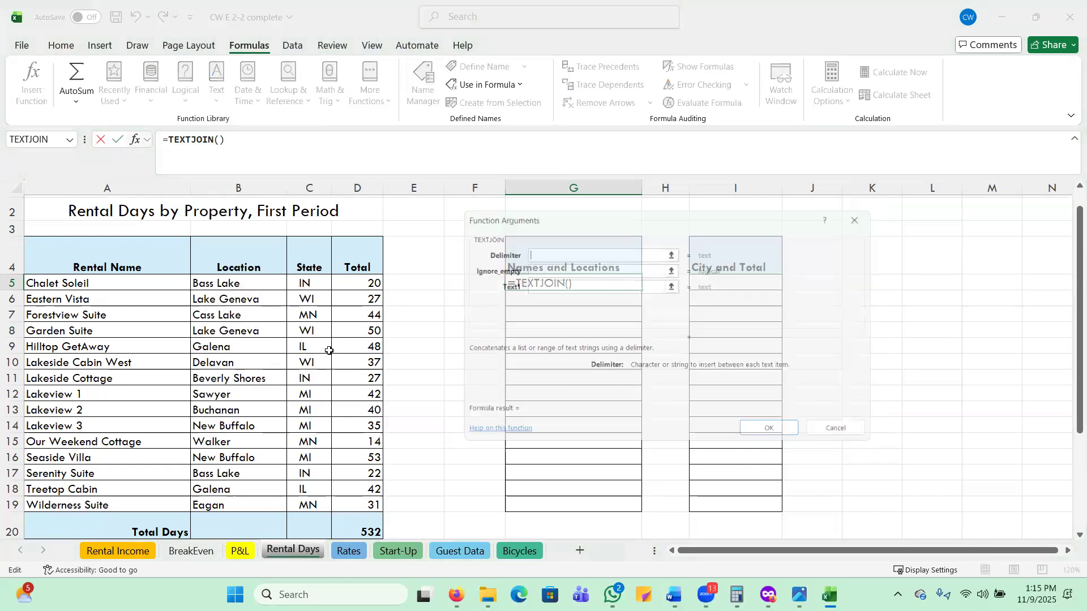
click(545, 252)
text(,)
key(Tab)
key(Tab)
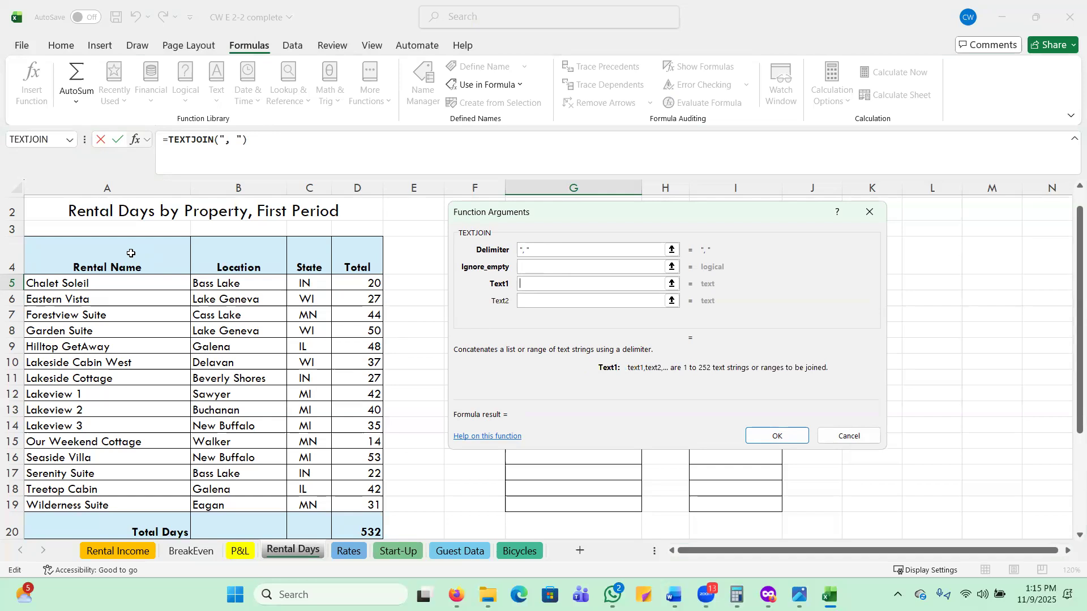
click(79, 283)
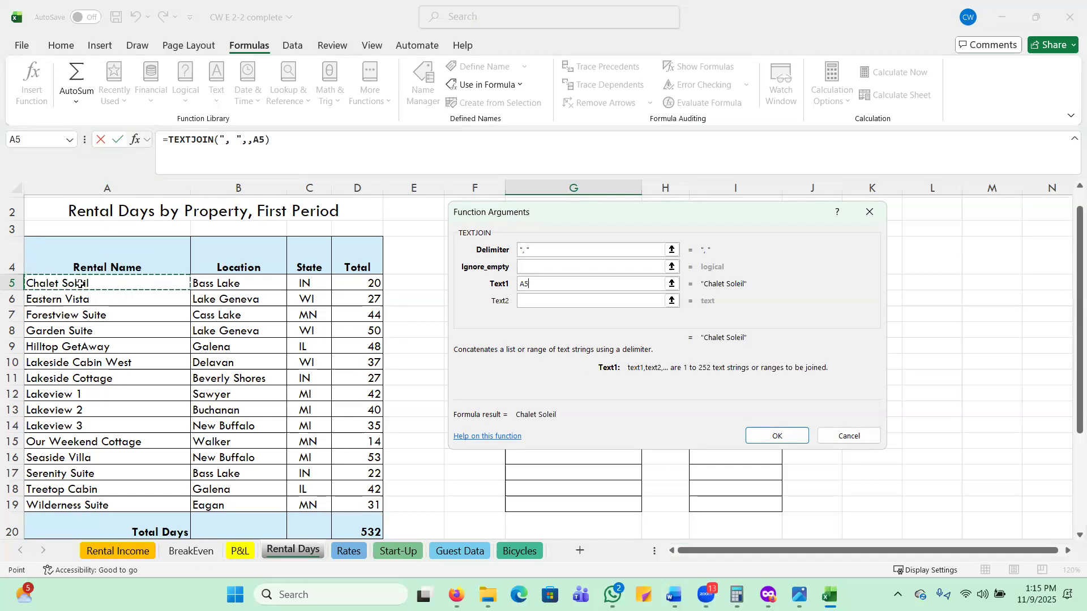
click(557, 303)
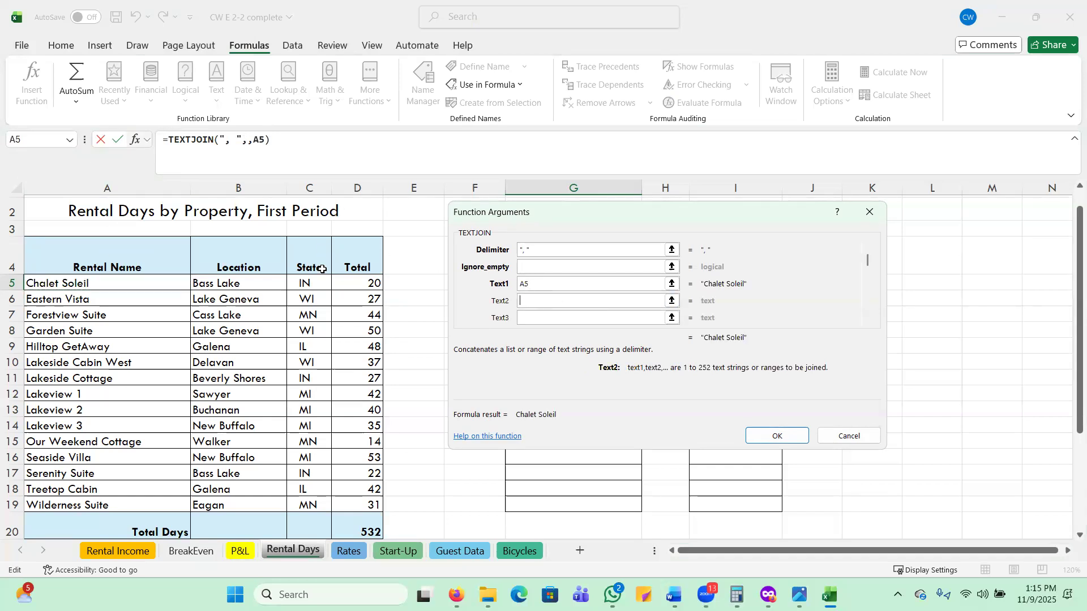
click(312, 284)
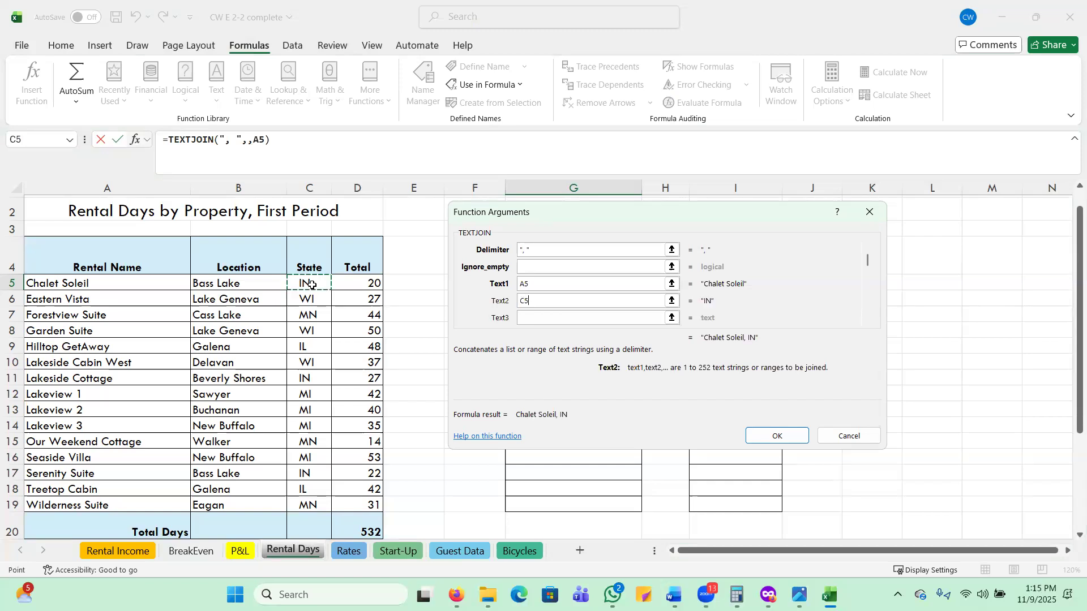
click(776, 436)
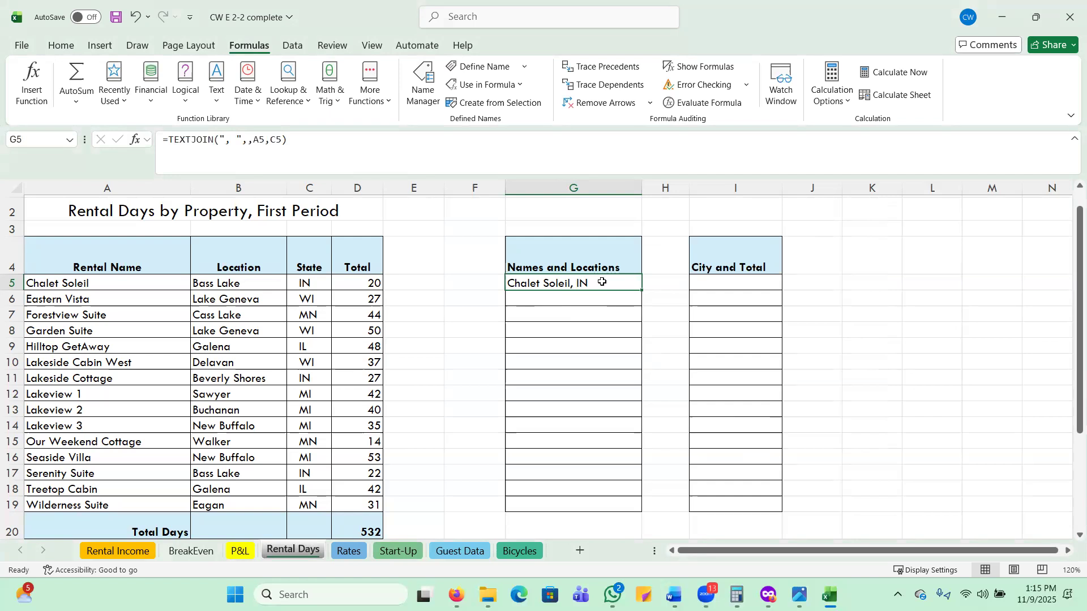
- Copy the G5 formula down through G19 and widen column G slightly so the longest entry fits
drag(640, 290, 616, 502)
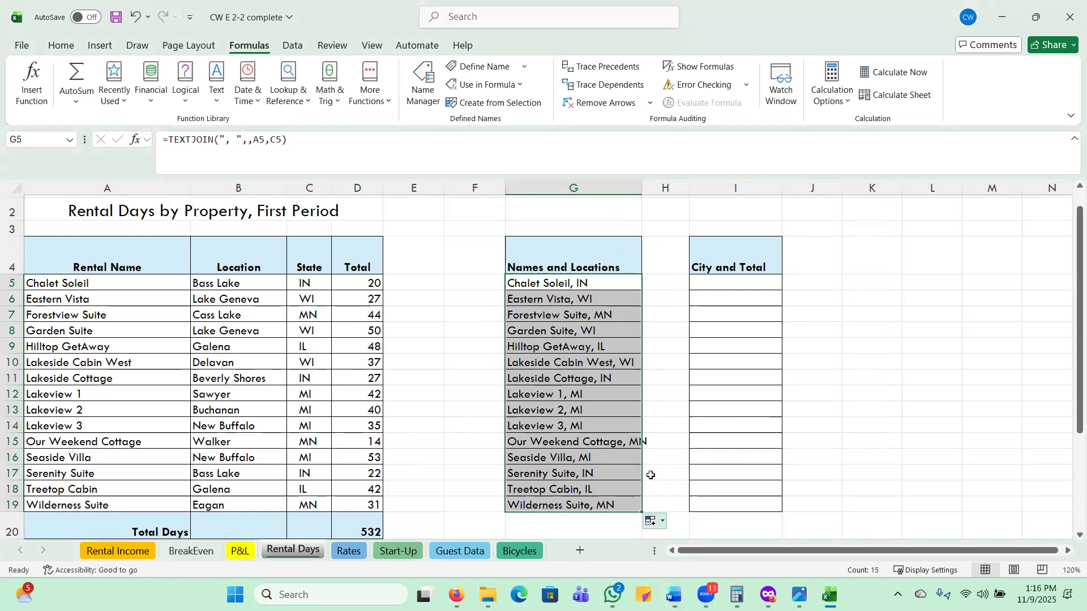
drag(640, 185, 650, 189)
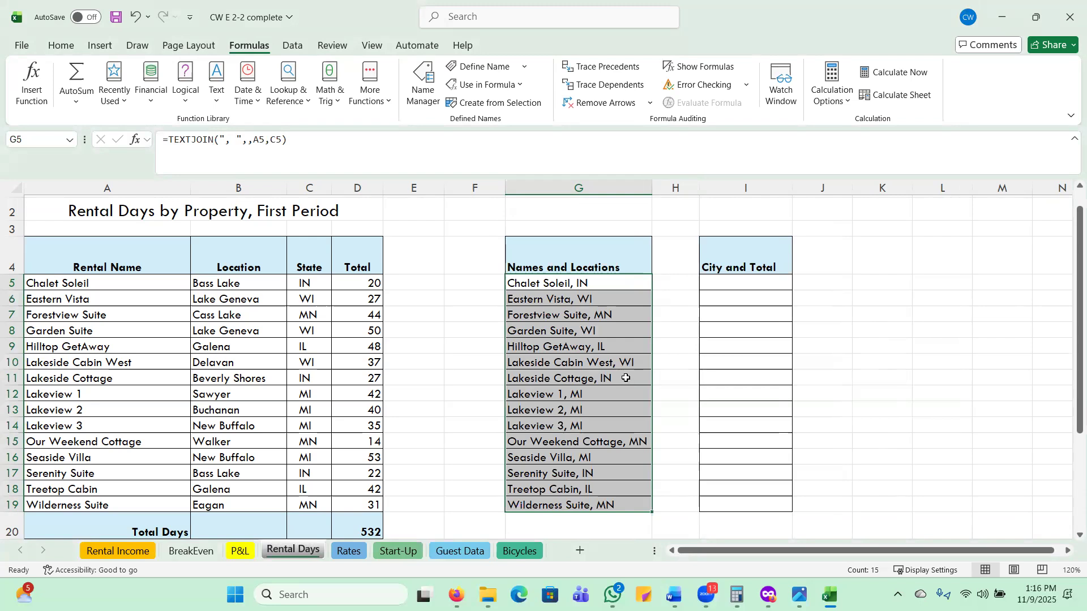
- Insert a CONCAT function in I5 under City and Total that combines B5, a comma and space, and D5
click(724, 287)
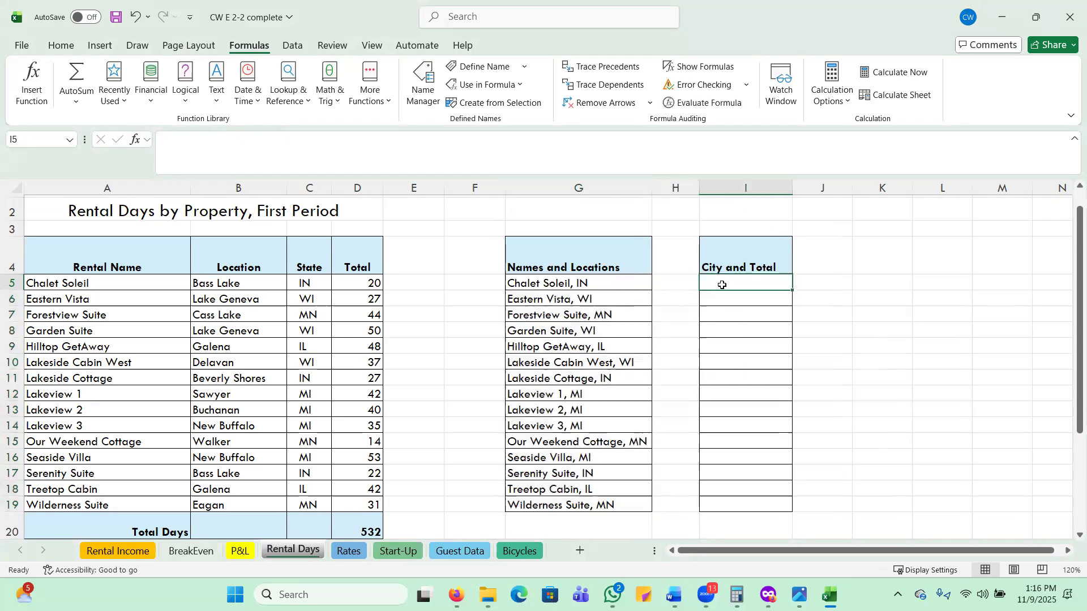
click(224, 101)
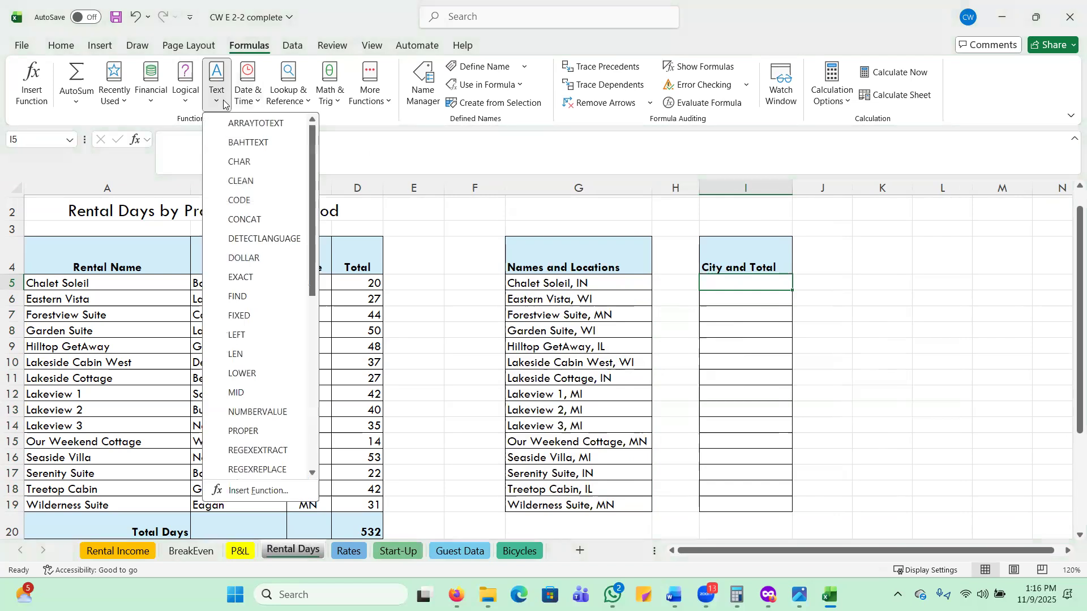
click(249, 221)
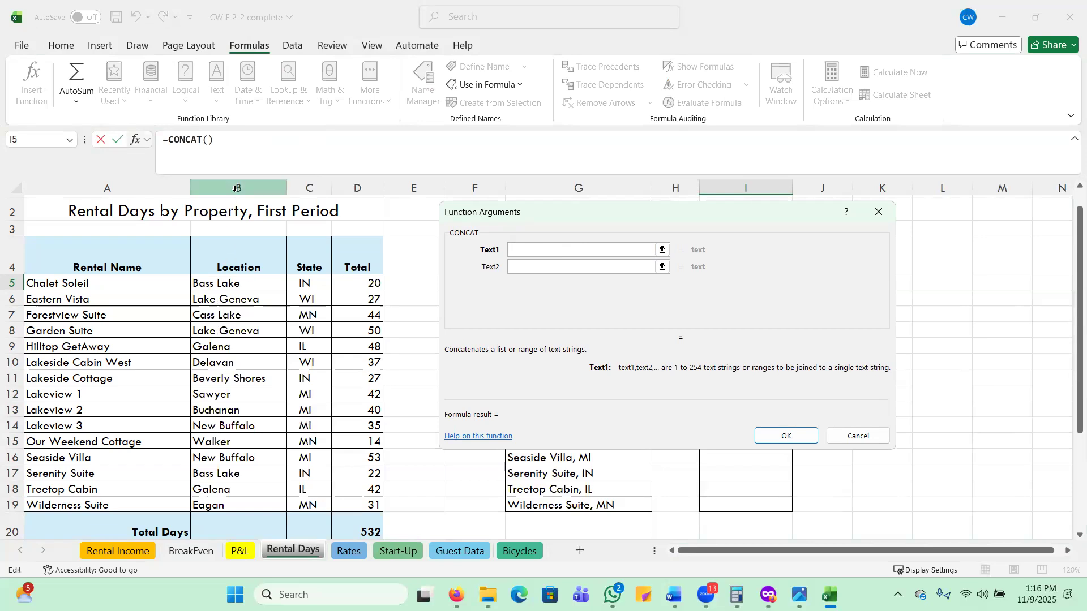
click(228, 282)
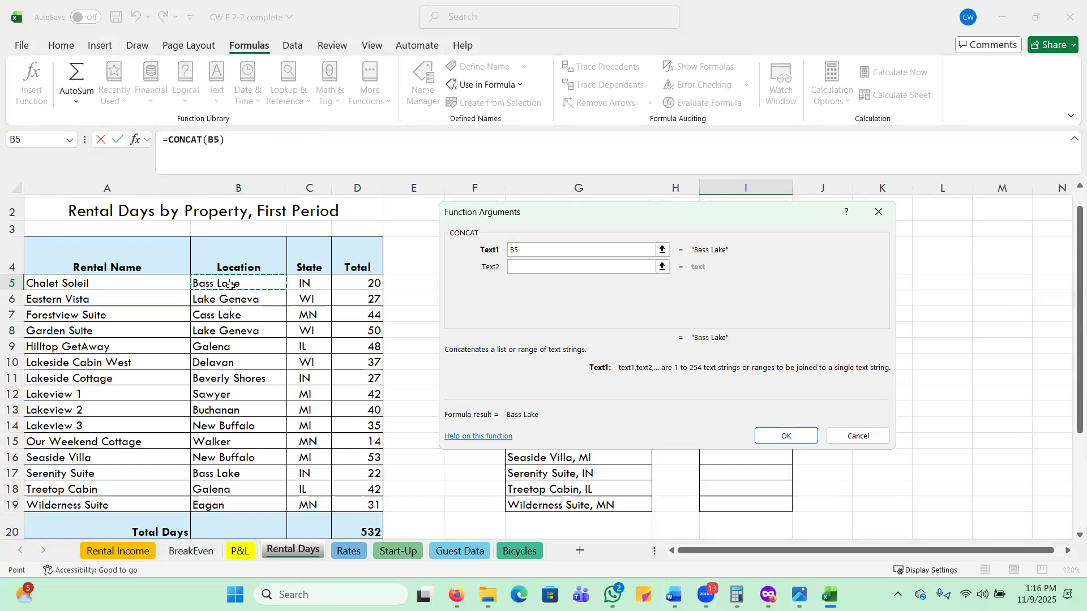
click(530, 267)
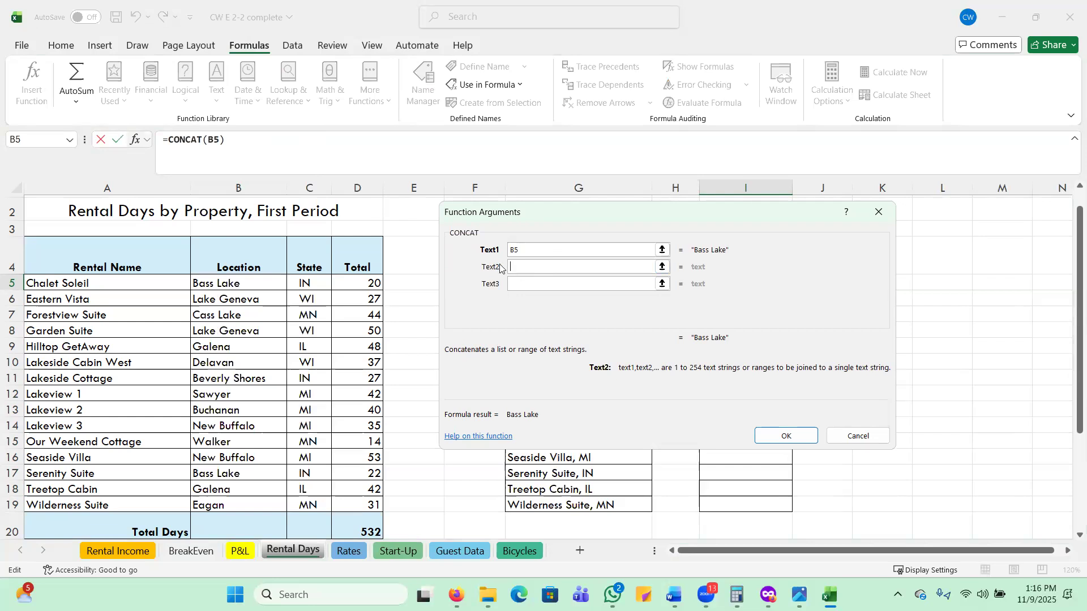
text(")
click(519, 284)
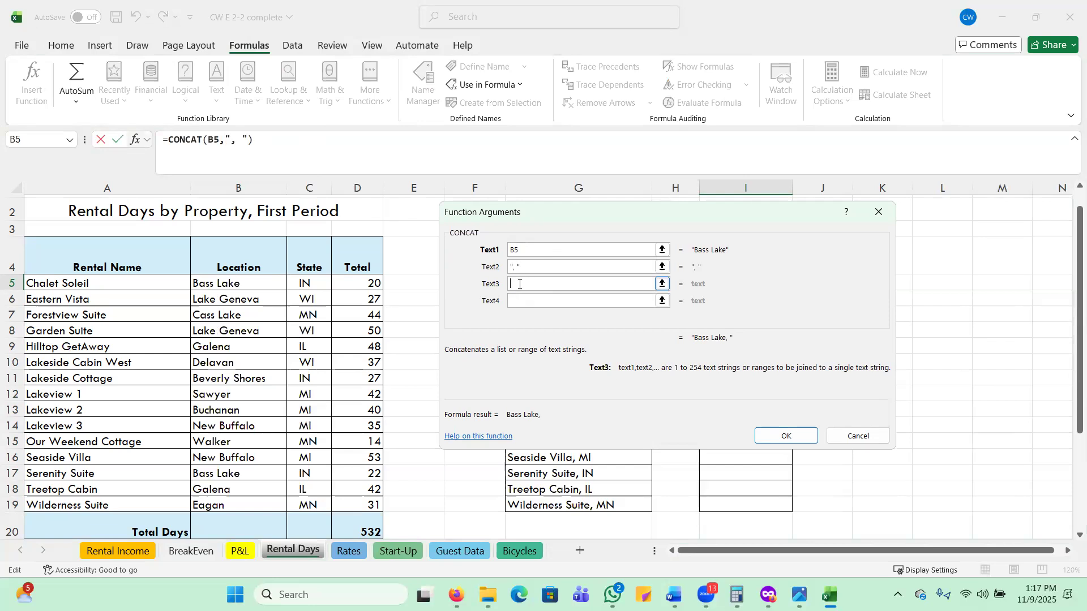
click(357, 286)
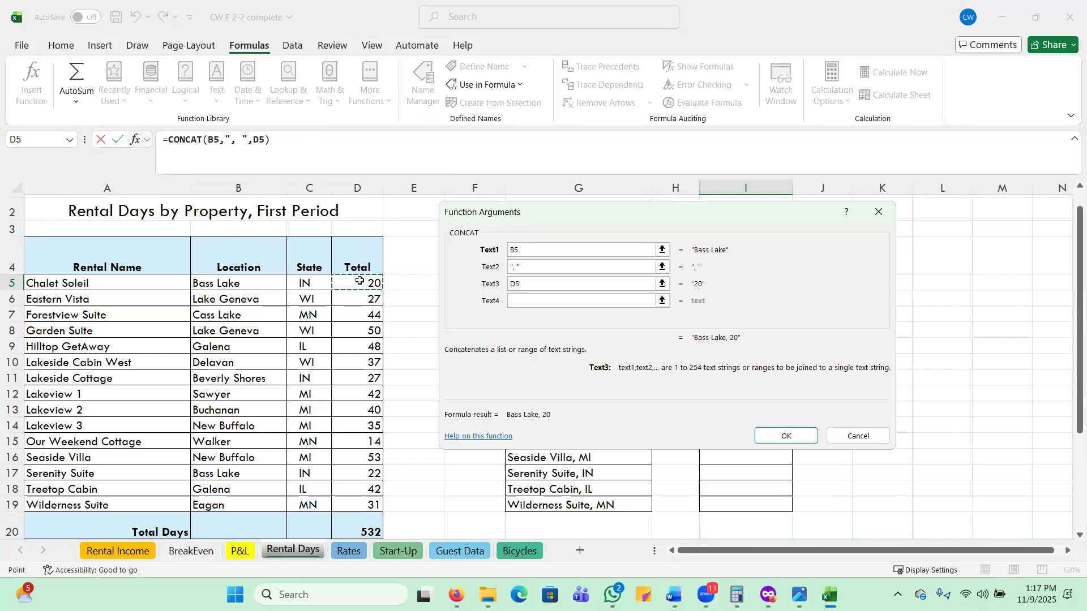
click(801, 441)
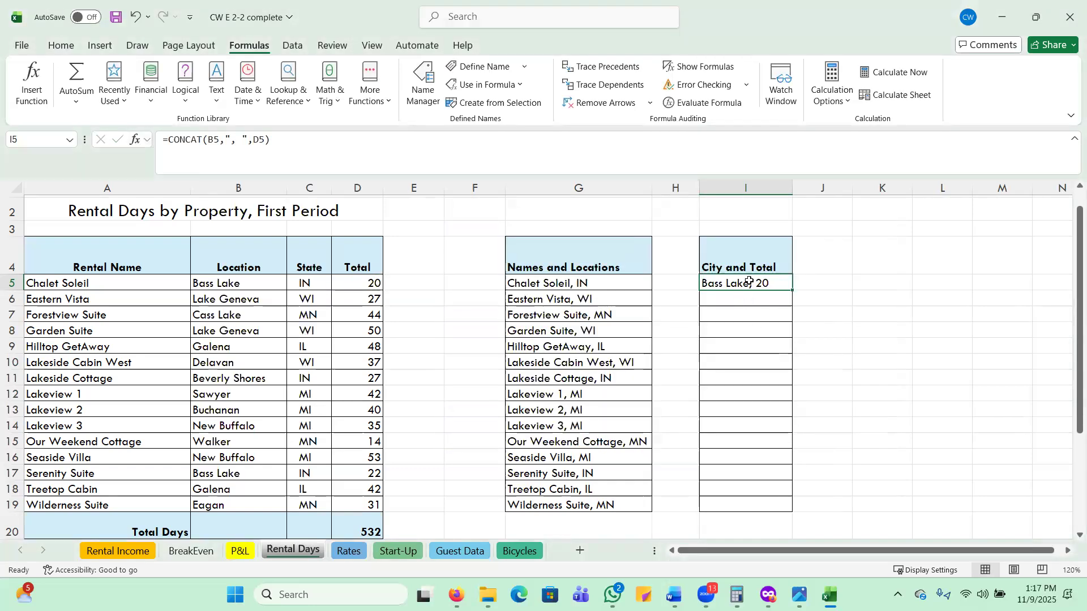
- Copy the I5 formula down through I18 and autofit the width of column I
drag(790, 289, 775, 503)
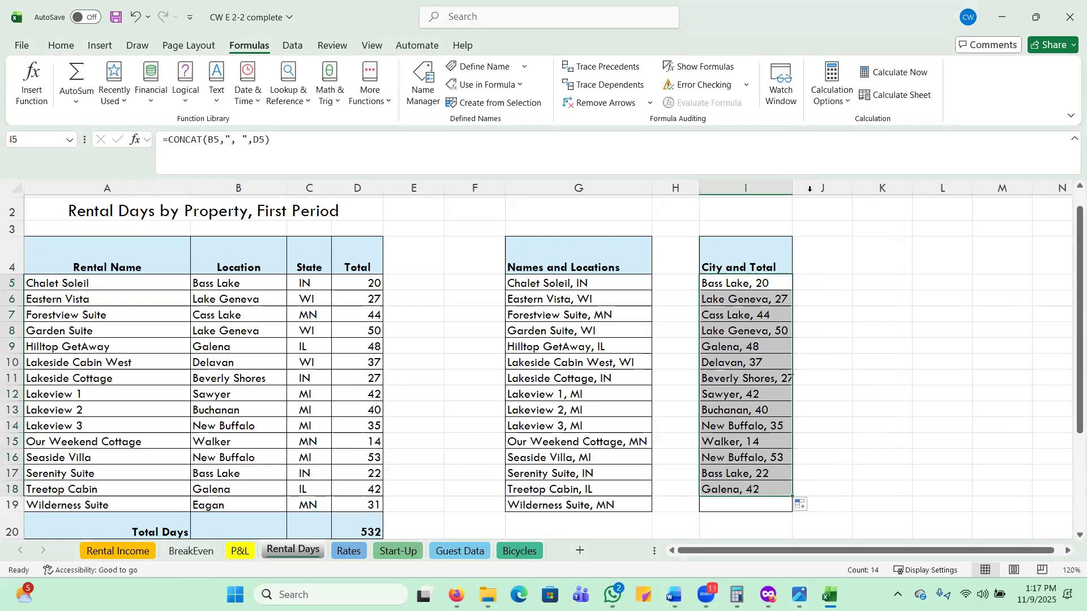
double_click(793, 188)
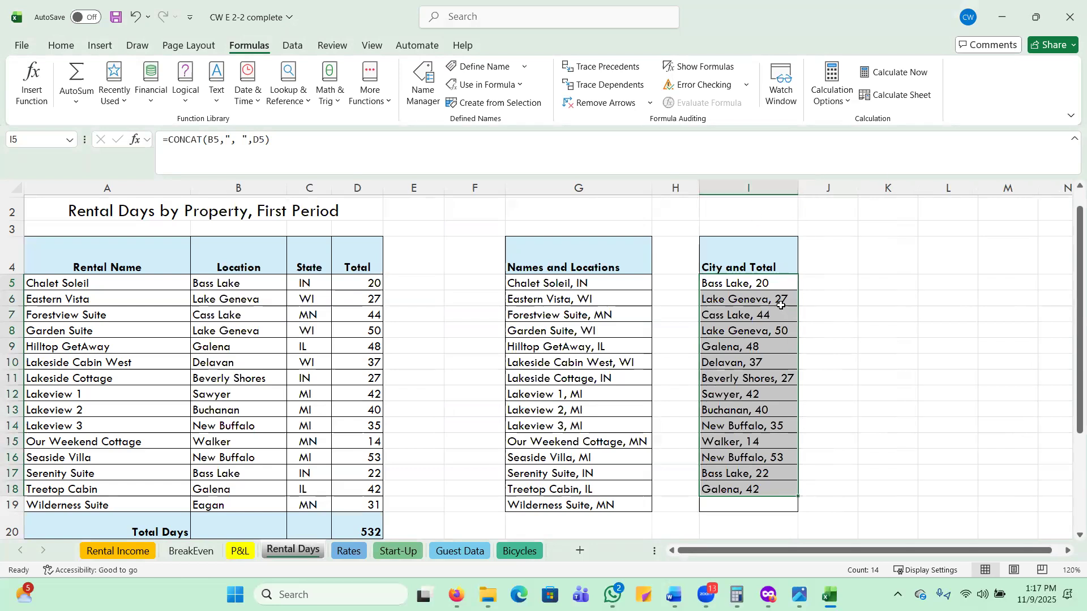
click(832, 405)
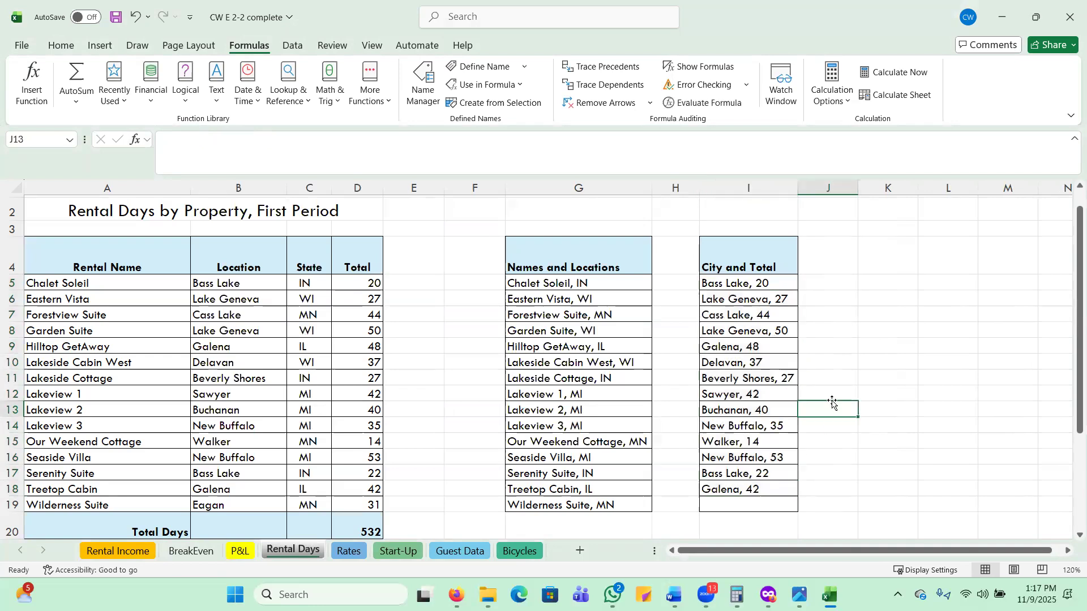
- Extend the CONCAT formula from I18 into I19, the last row of City and Total
click(774, 490)
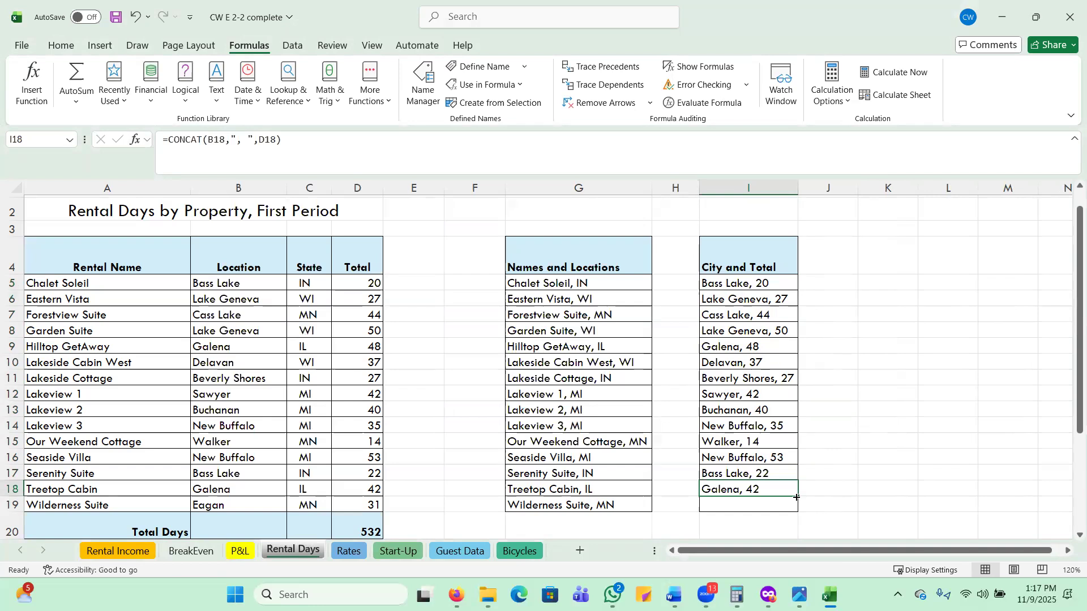
drag(796, 495, 795, 509)
click(829, 456)
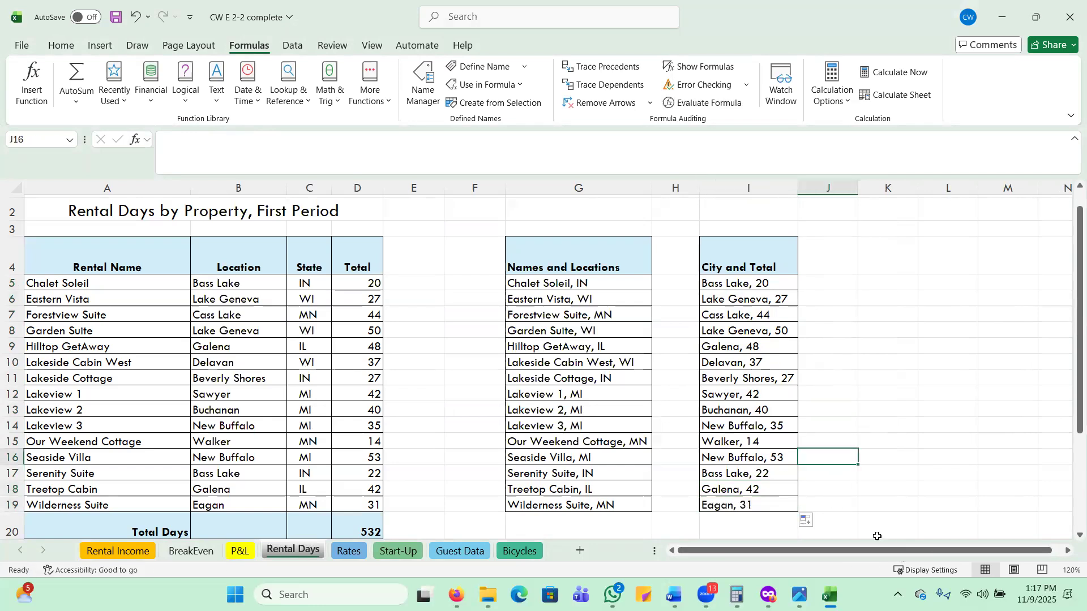
- Start a SUMIF function in H4, beside Group Total Days (G), on the Guest Data sheet
key(ctrl+Home)
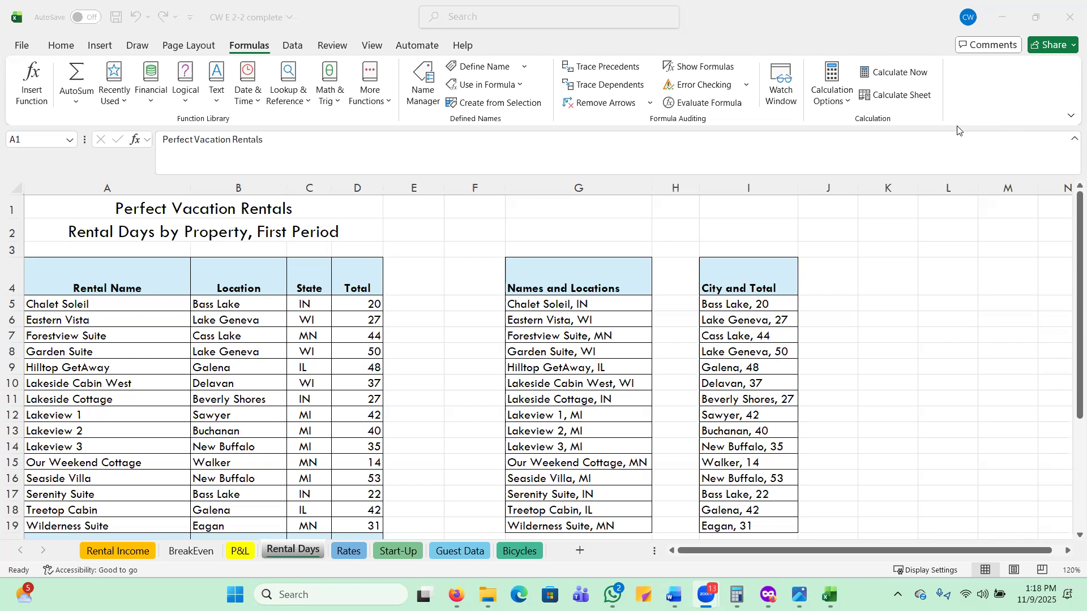
click(464, 556)
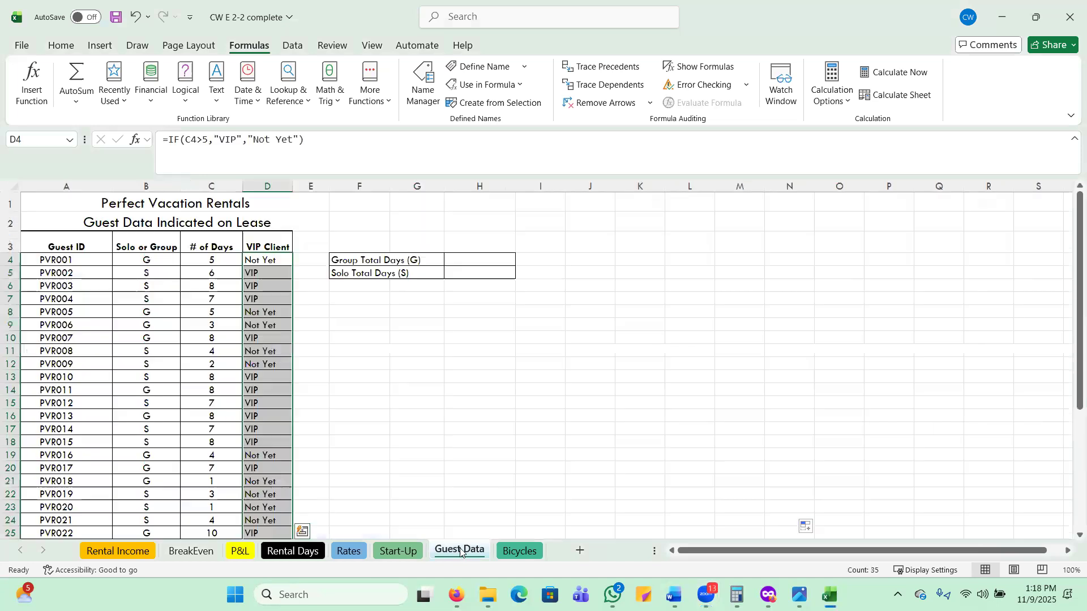
click(480, 262)
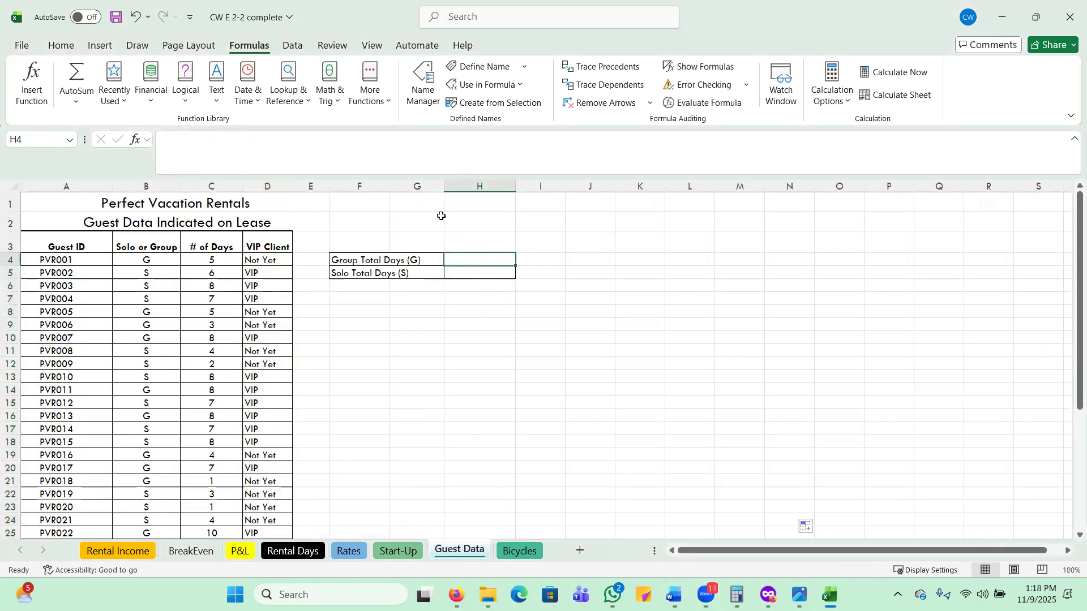
click(331, 104)
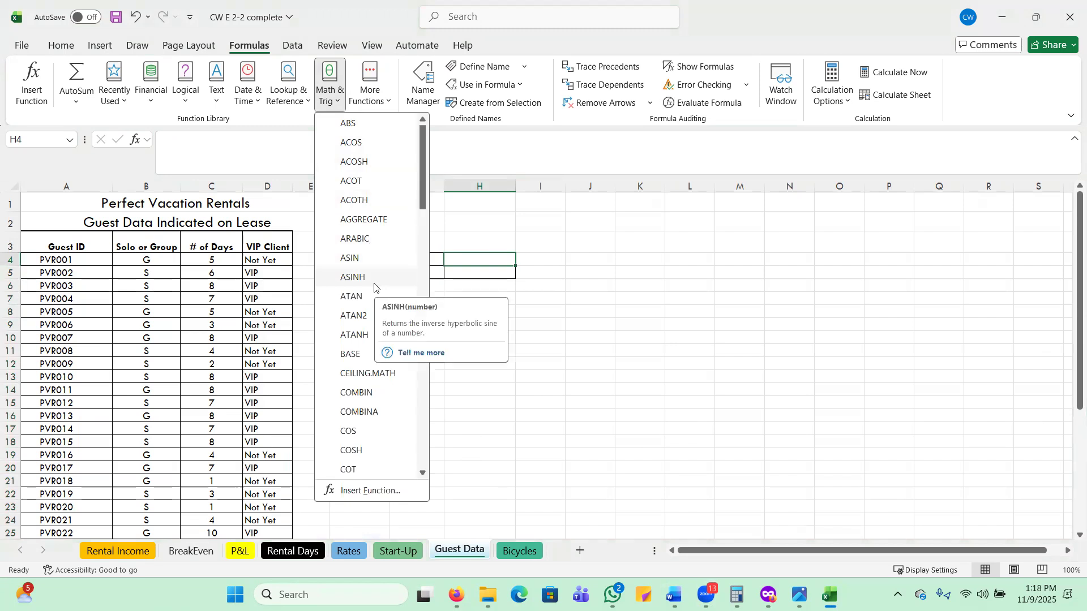
scroll(374, 287, down, 15)
scroll(361, 346, down, 3)
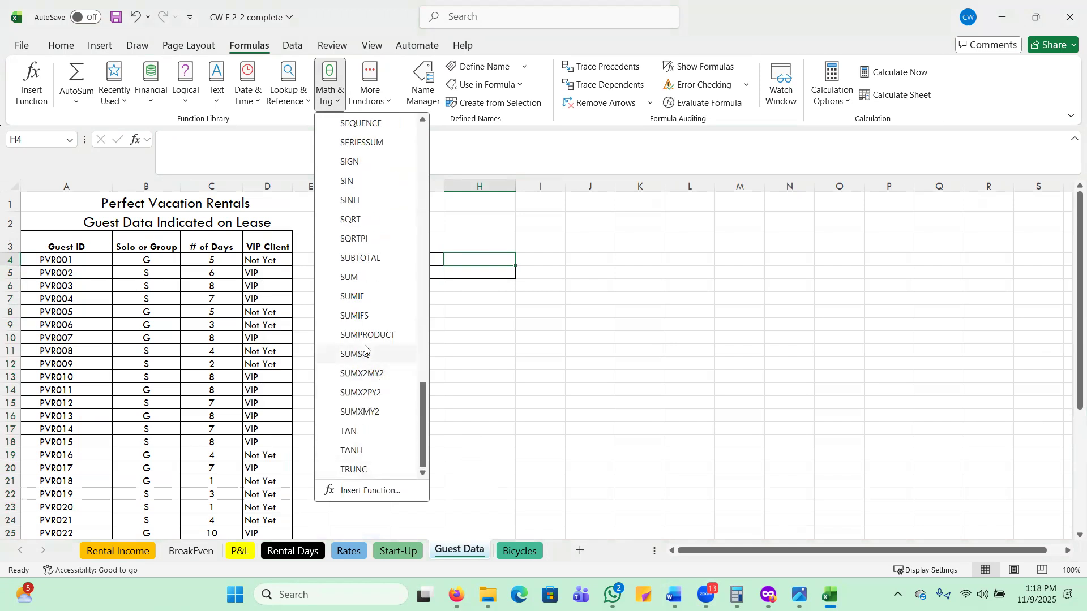
click(355, 296)
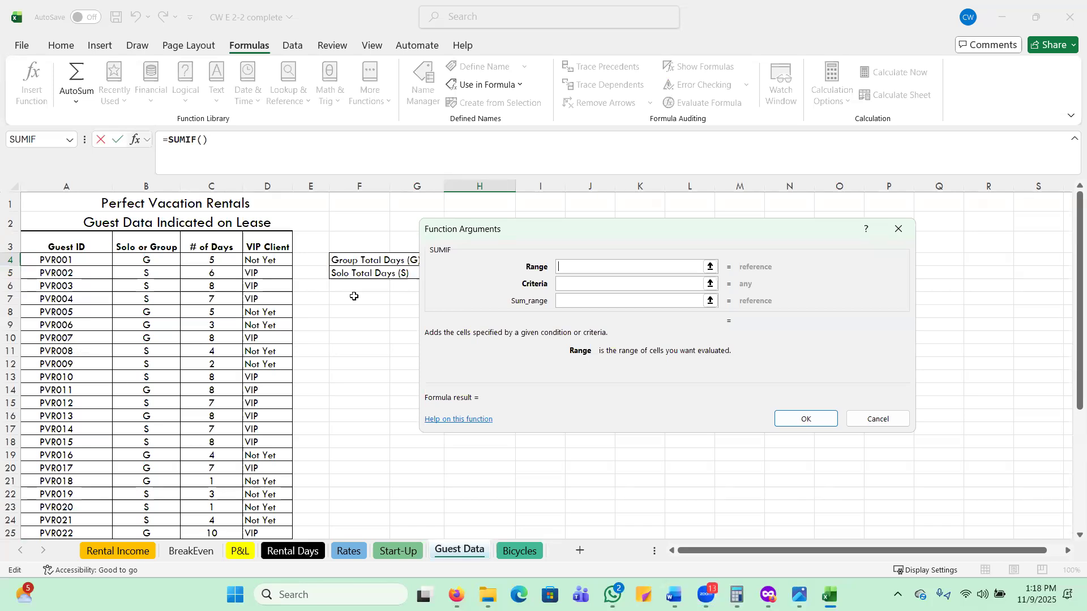
- Set the SUMIF range to b4:$B$38 with an absolute end reference and the criteria to "g"
text(b4:b38)
click(566, 284)
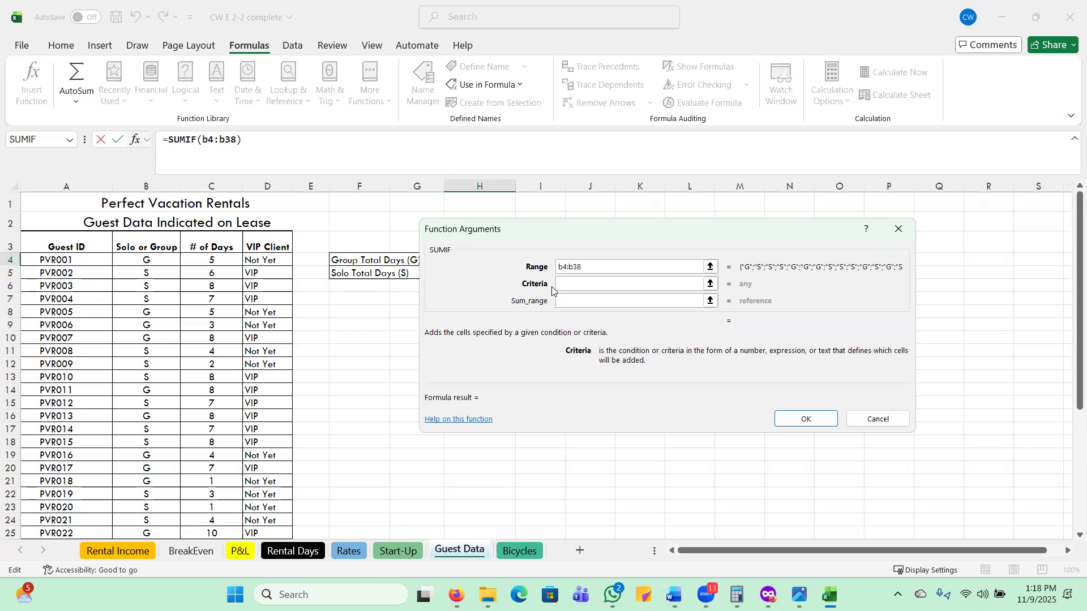
click(606, 267)
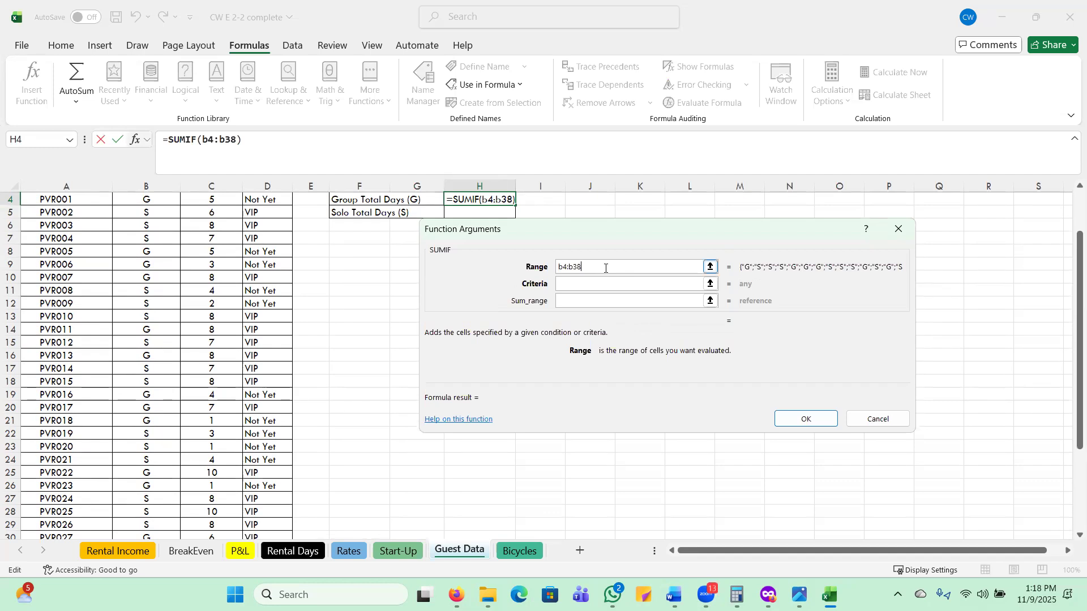
key(F4)
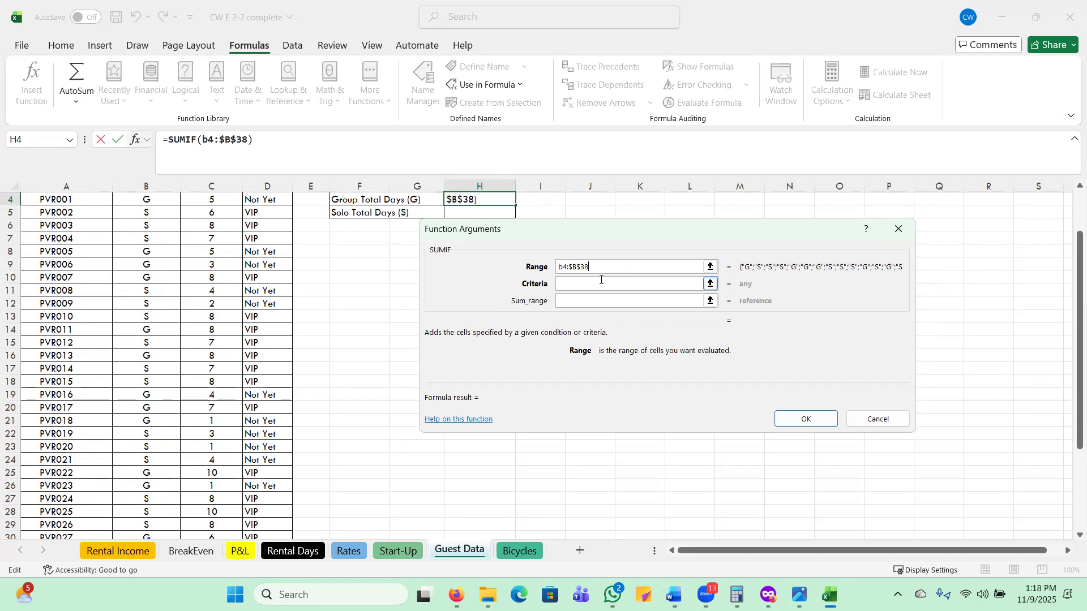
click(594, 286)
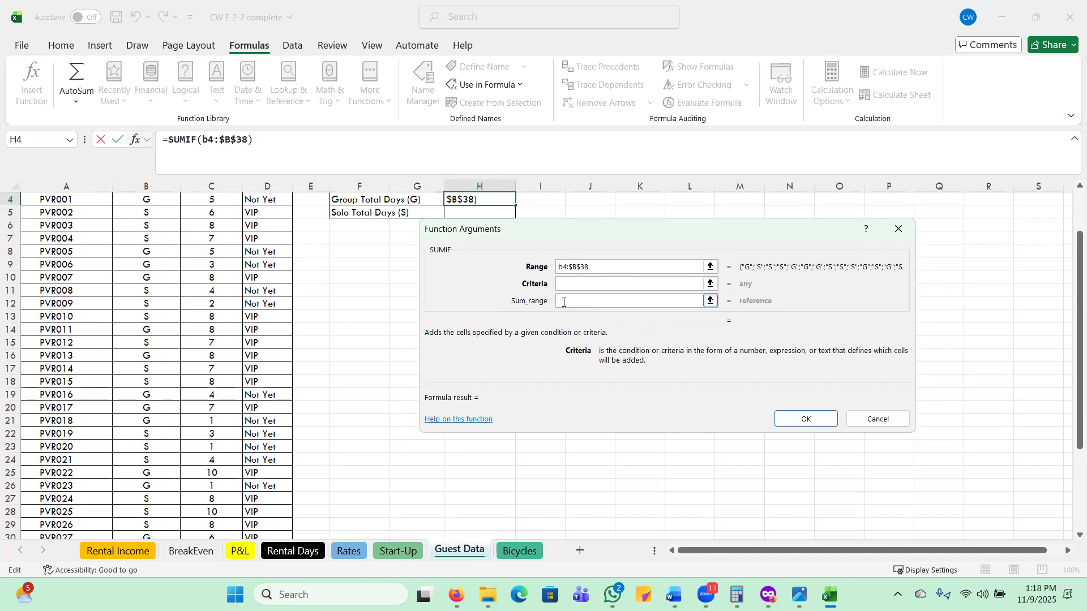
text(g)
scroll(153, 290, up, 1)
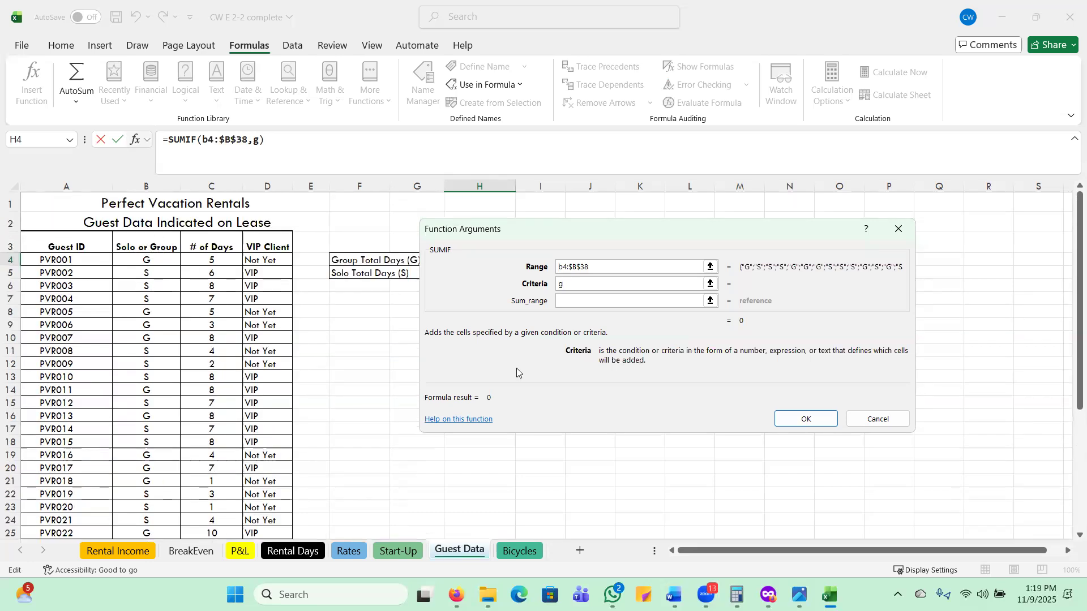
- Set the SUMIF sum range to c4:$C$38 with an absolute end reference and enter the function in H4
click(576, 303)
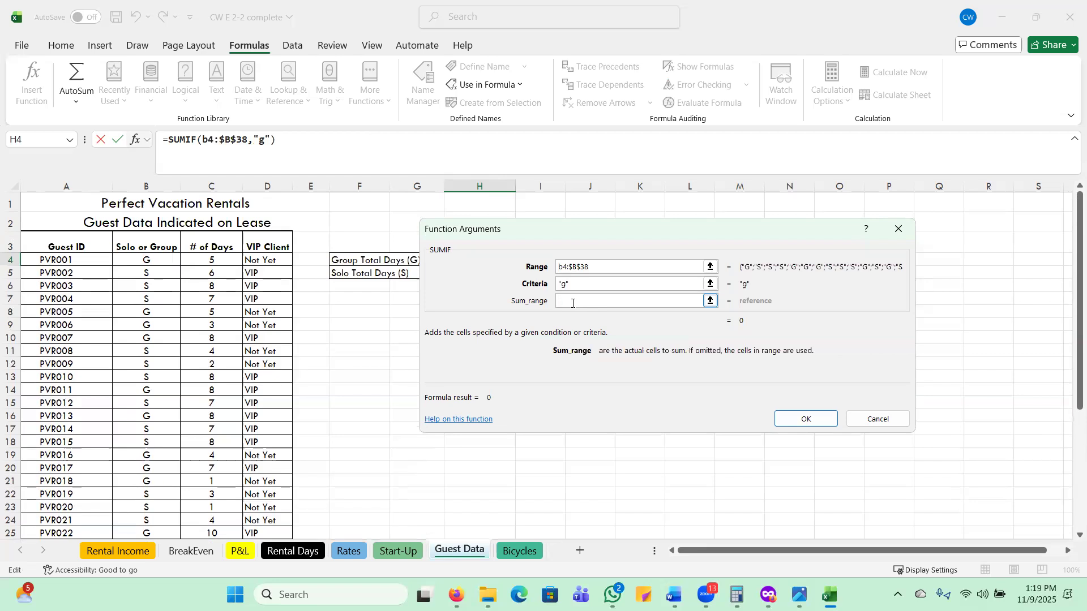
text(c4:c38)
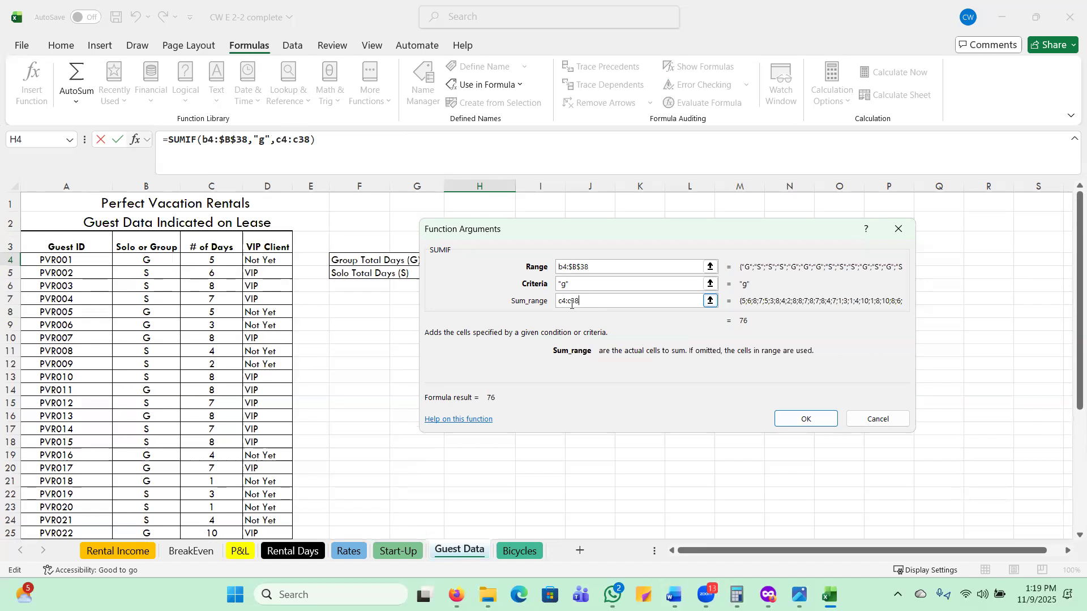
key(F4)
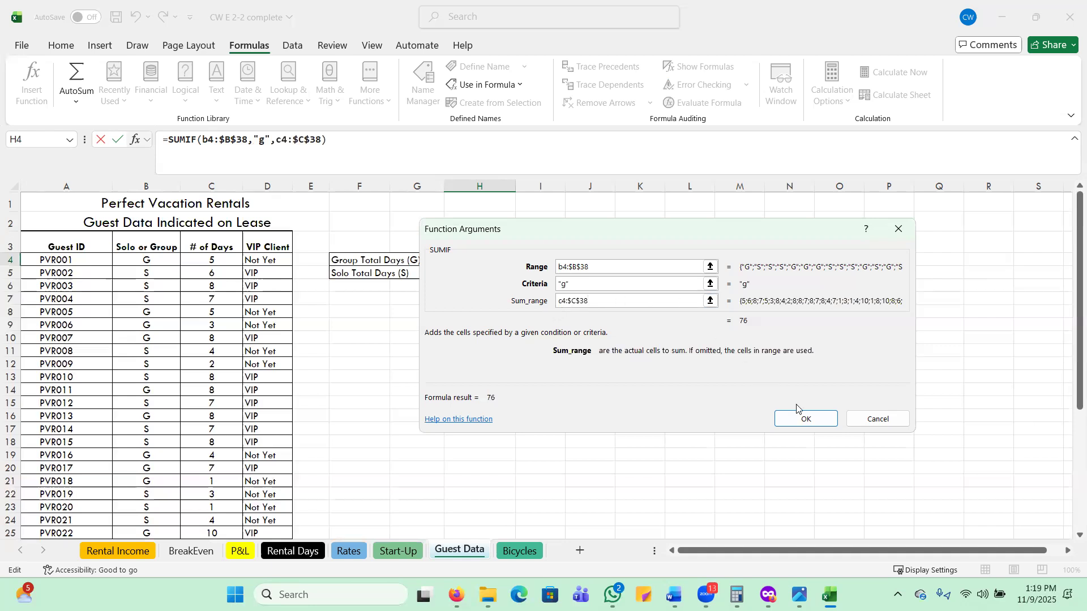
click(807, 418)
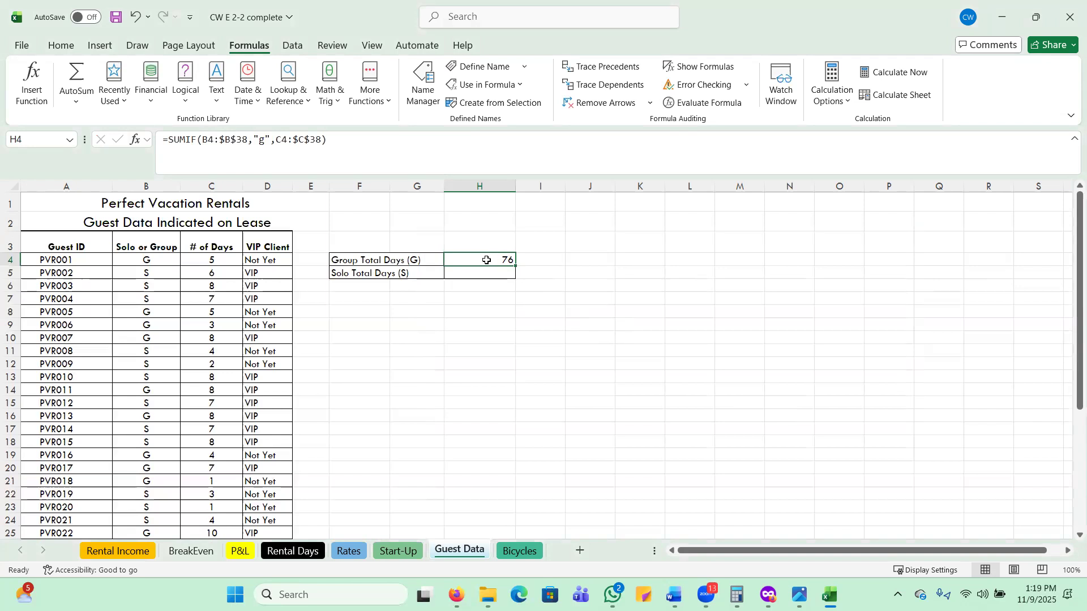
- Copy the H4 formula down to H5 for Solo Total Days and change its criteria to "s"
drag(515, 267, 515, 279)
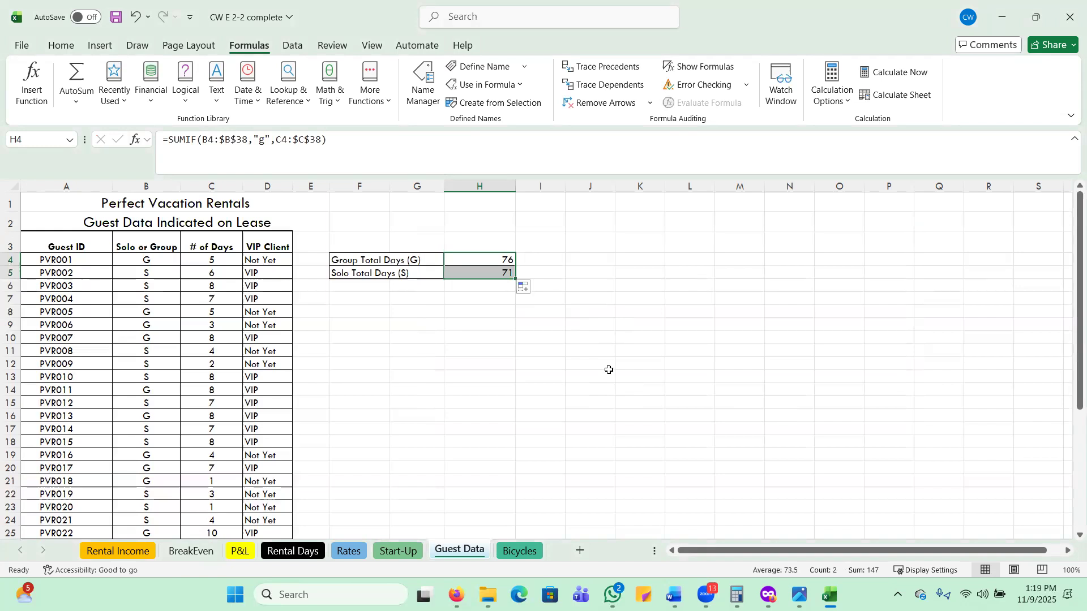
click(603, 365)
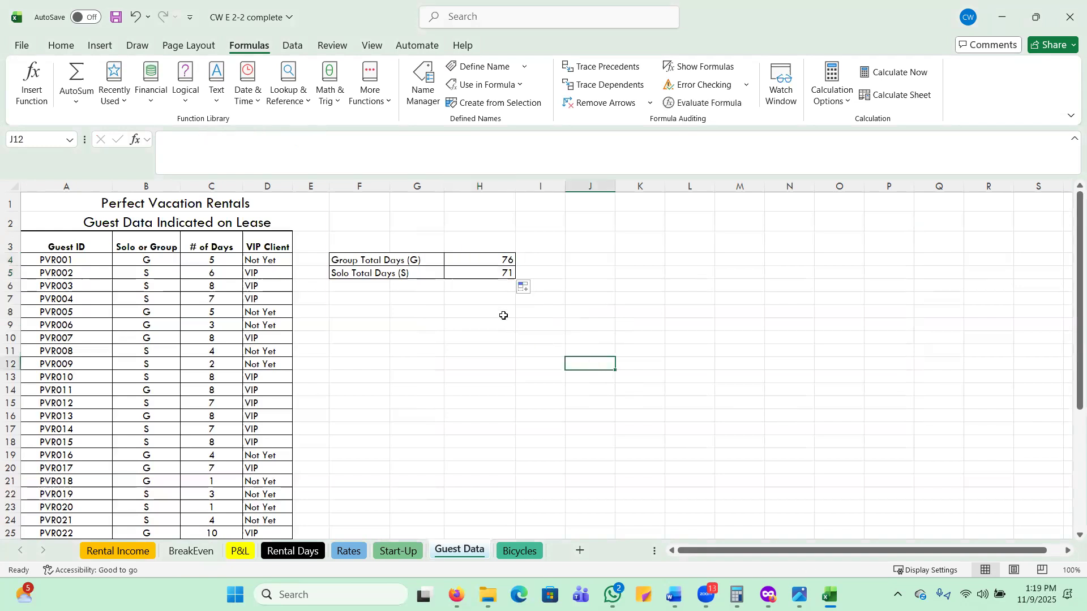
double_click(467, 274)
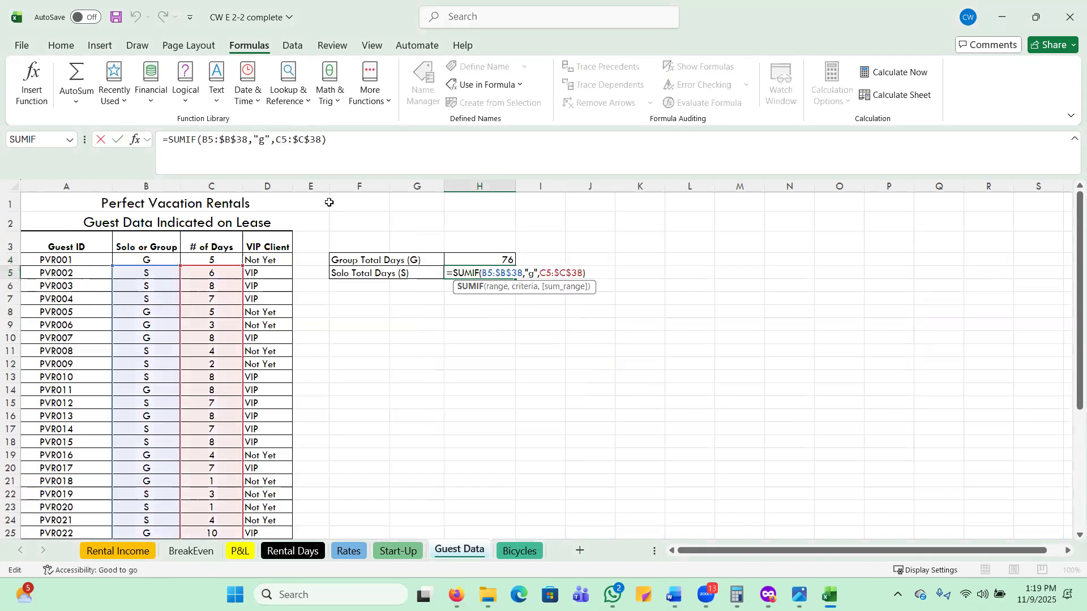
click(261, 146)
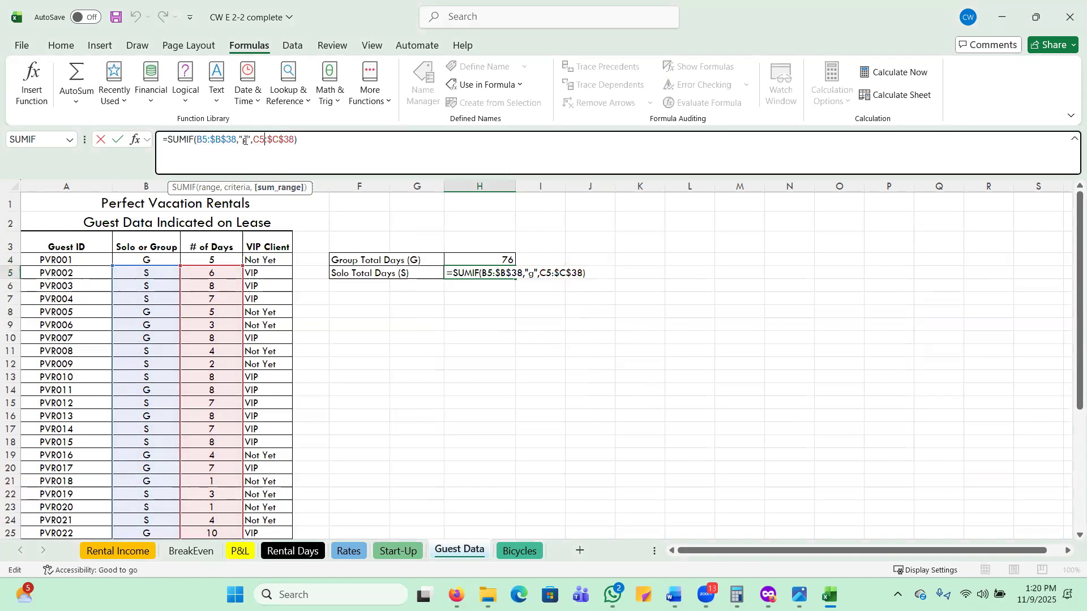
click(247, 139)
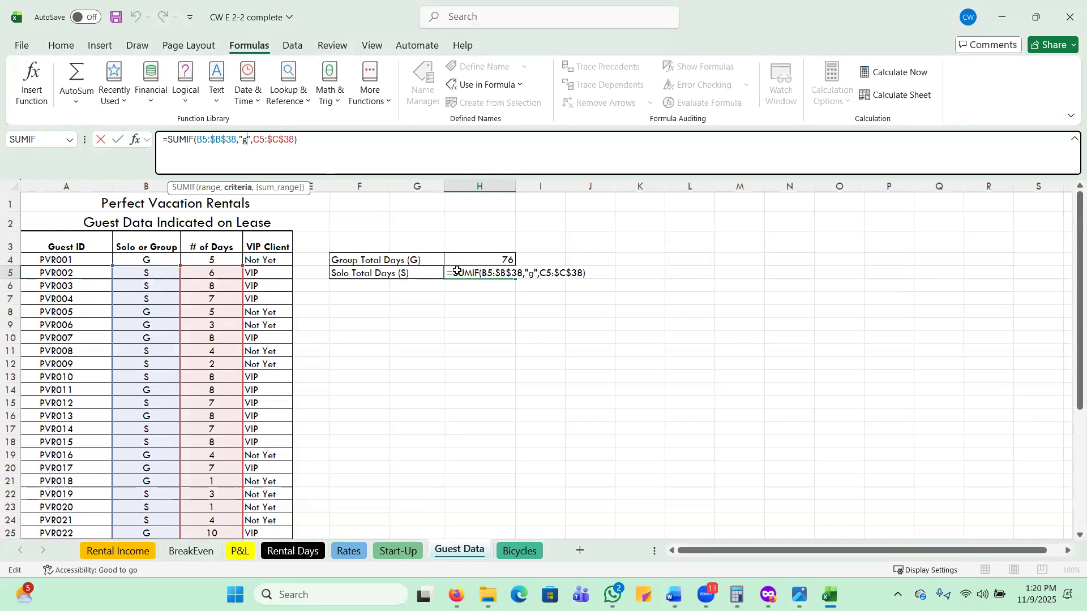
key(BackSpace)
text(s)
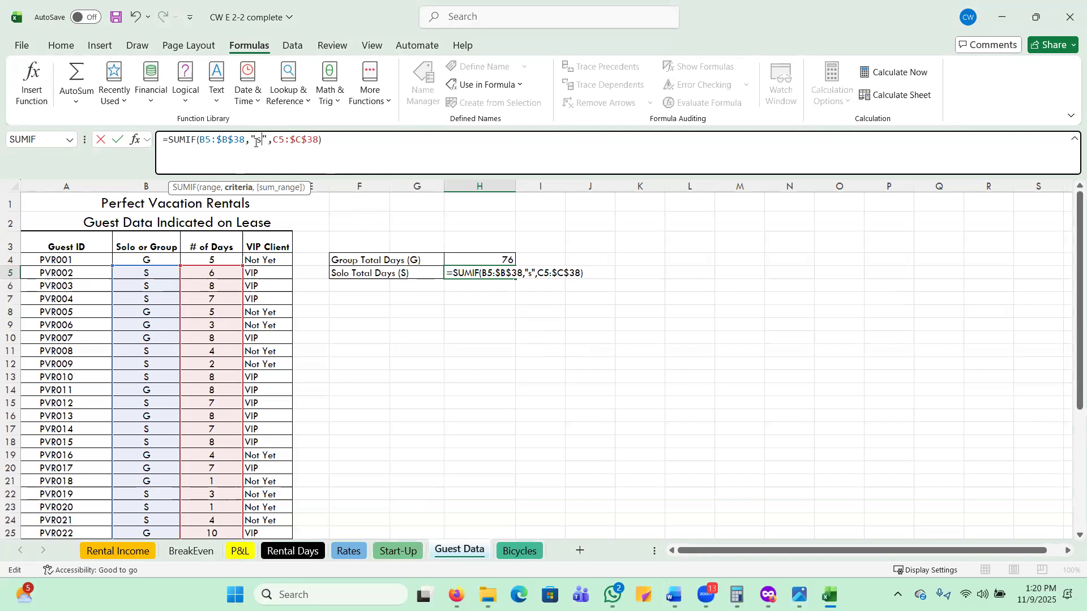
key(Return)
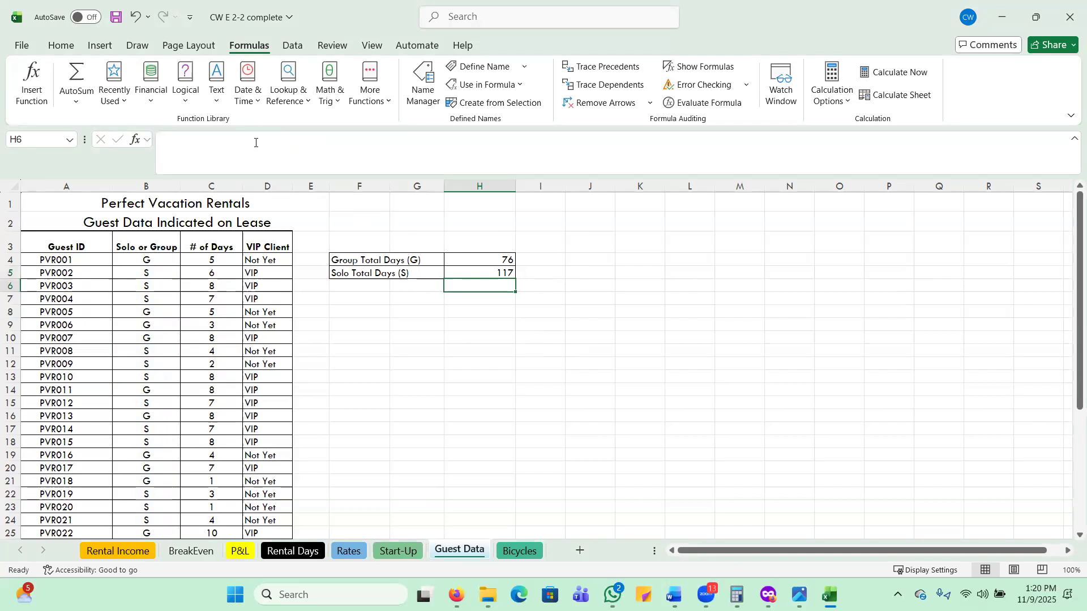
key(ctrl+Home)
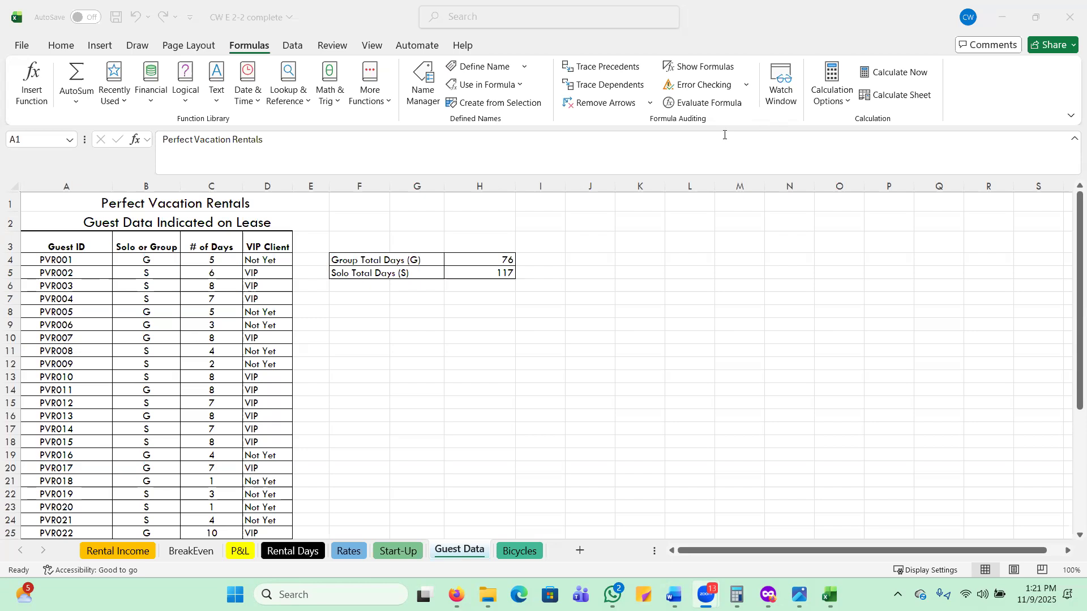
- Start a SUMPRODUCT function in C16, beside Cost at Required Level, on the Start-Up sheet
click(402, 549)
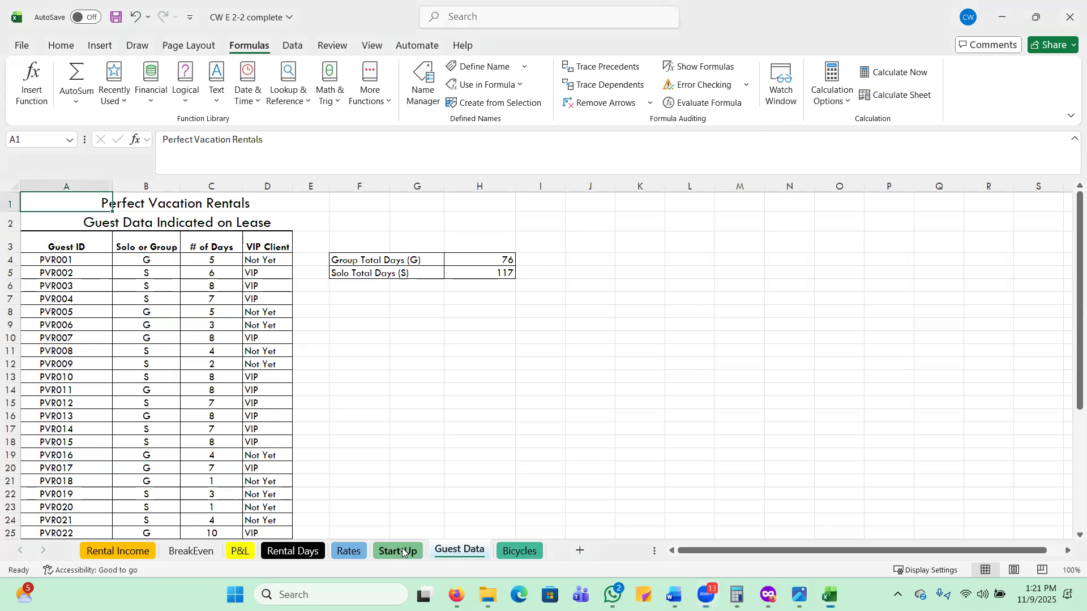
click(403, 552)
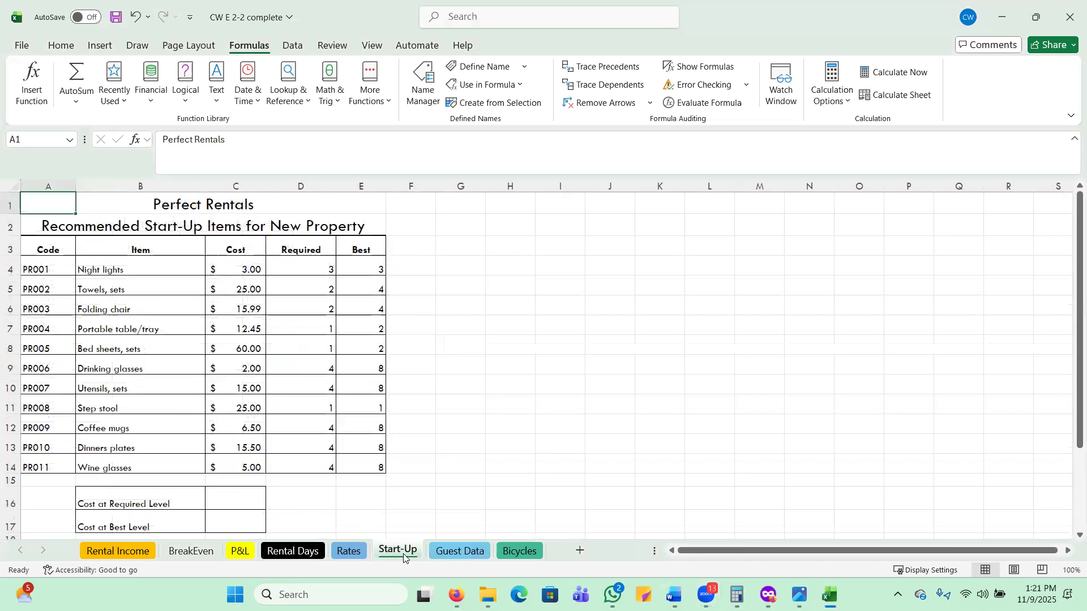
scroll(339, 368, down, 2)
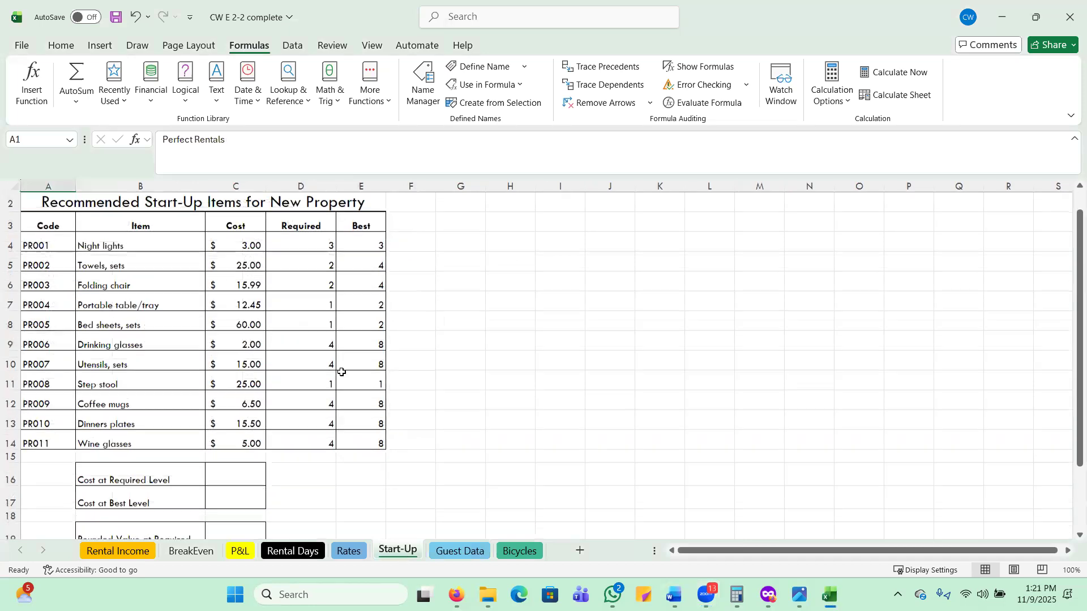
click(226, 423)
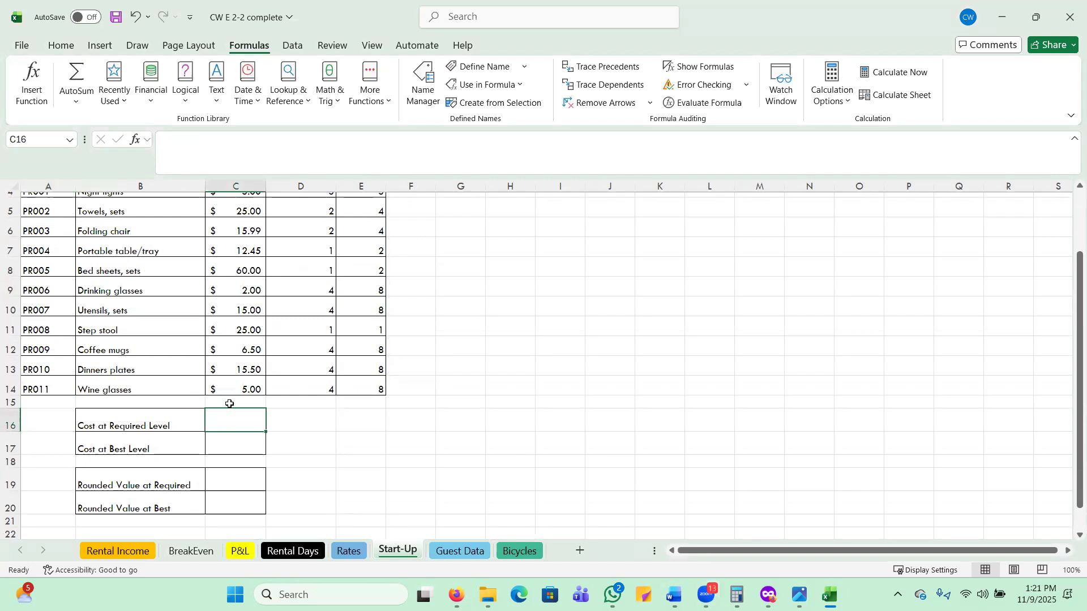
click(325, 102)
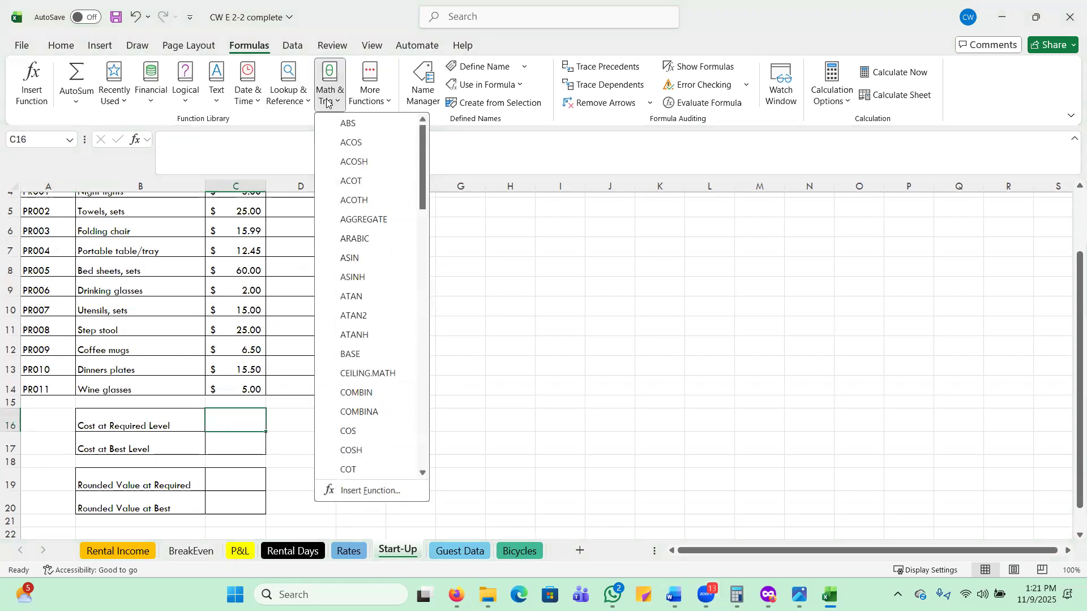
scroll(364, 342, down, 6)
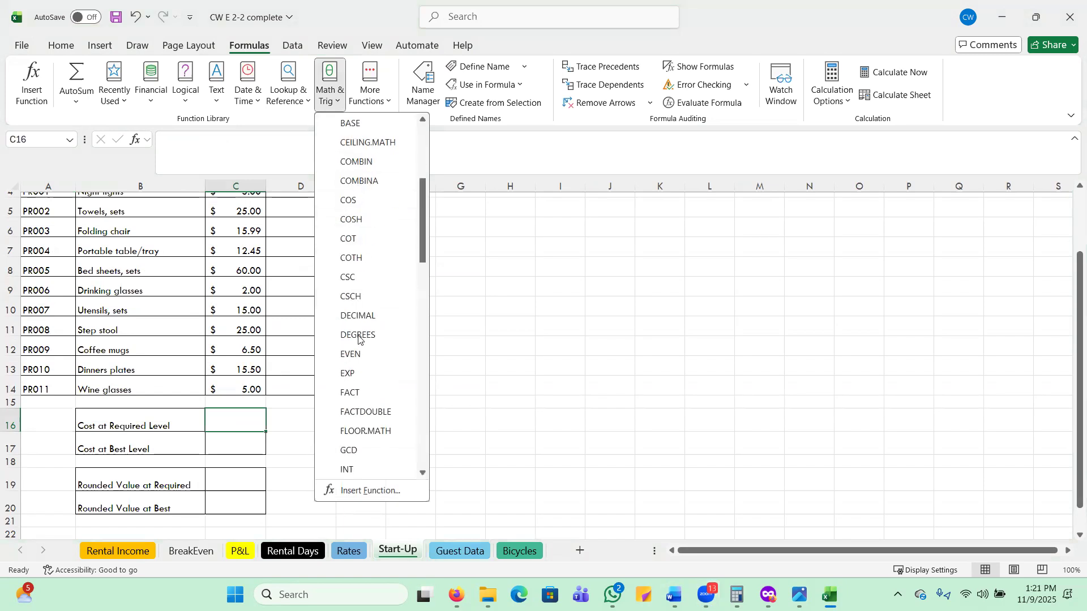
scroll(362, 373, down, 13)
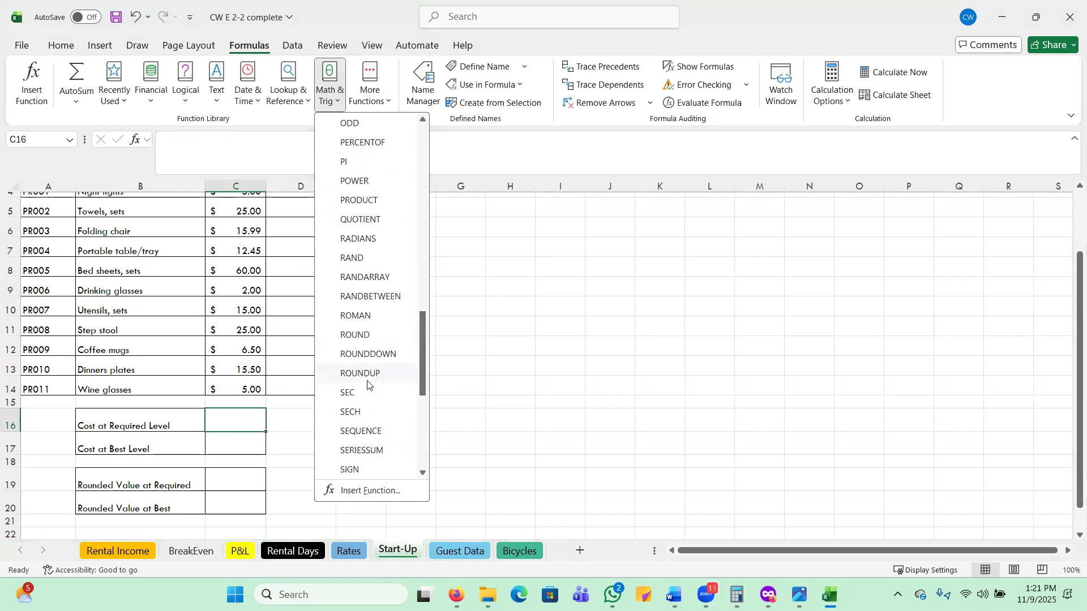
click(369, 354)
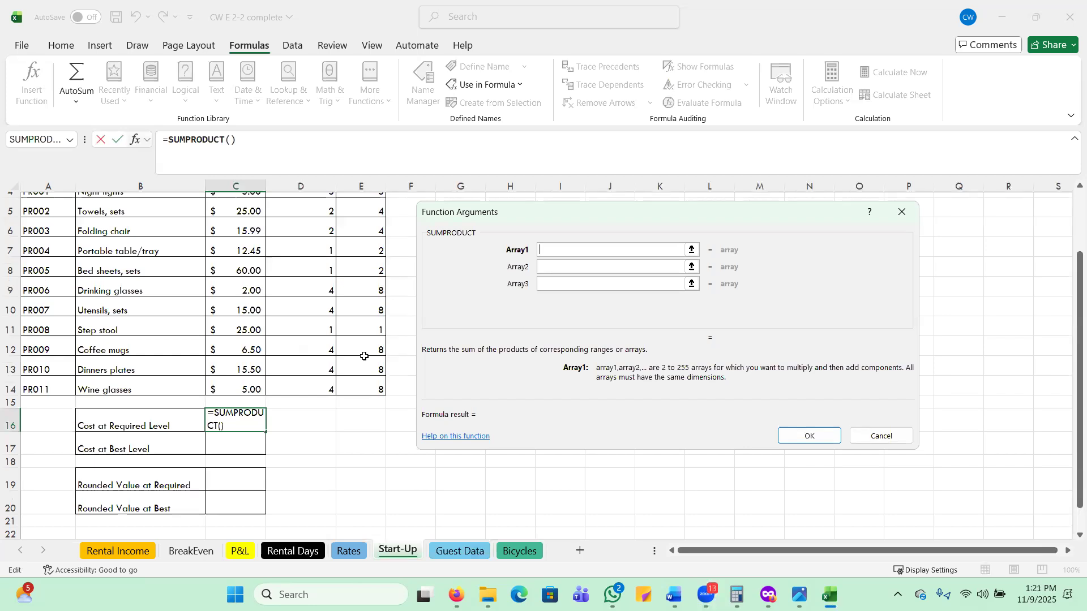
- Set the SUMPRODUCT arrays to c4:c14 and d4:d14 and enter the function in C16
text(c4:c14)
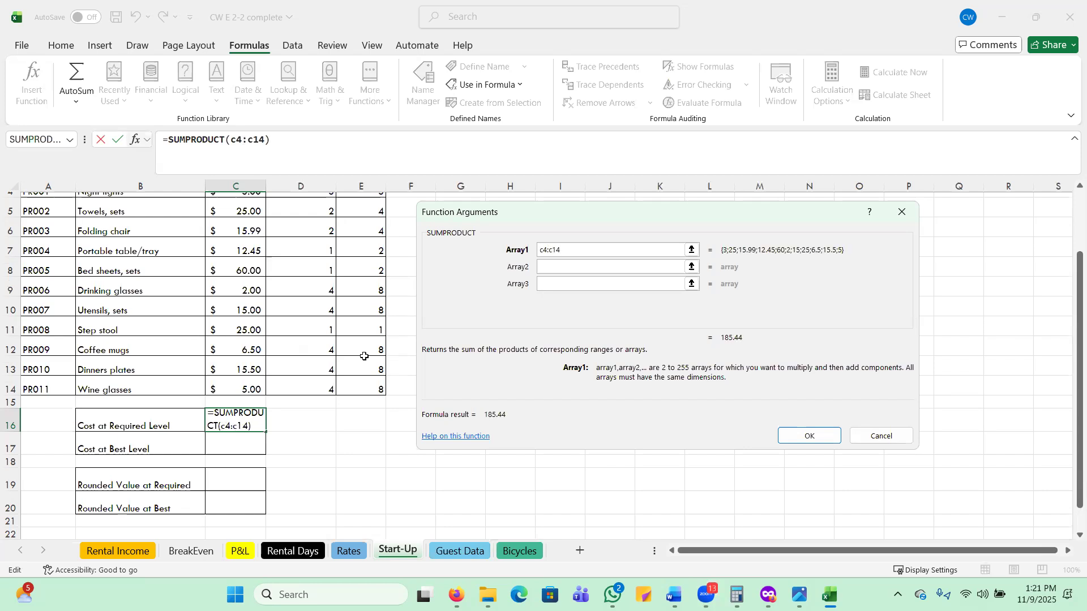
click(583, 270)
text(d4)
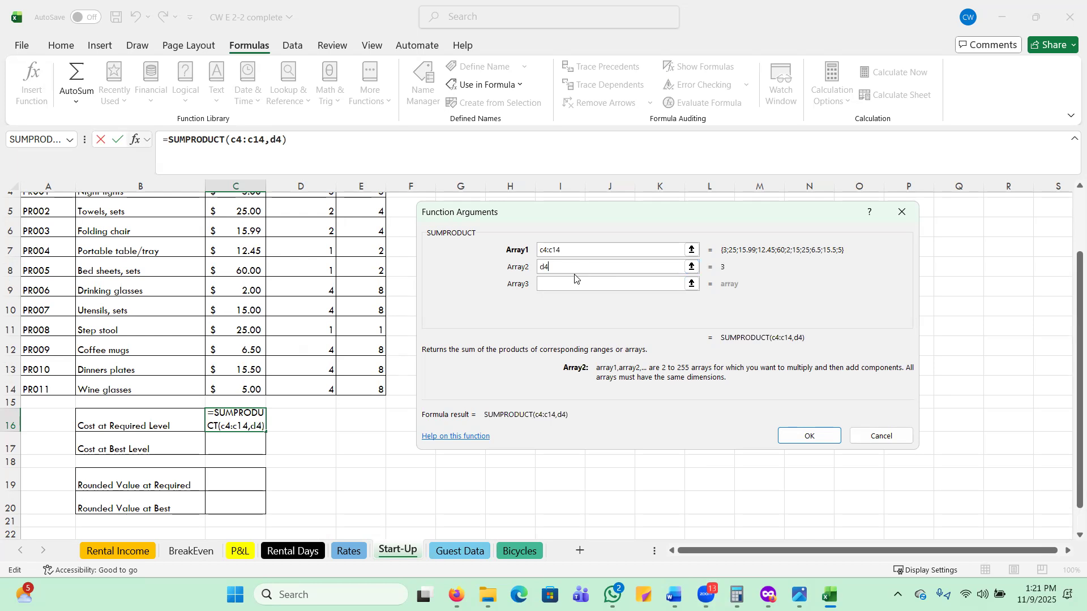
text(:d)
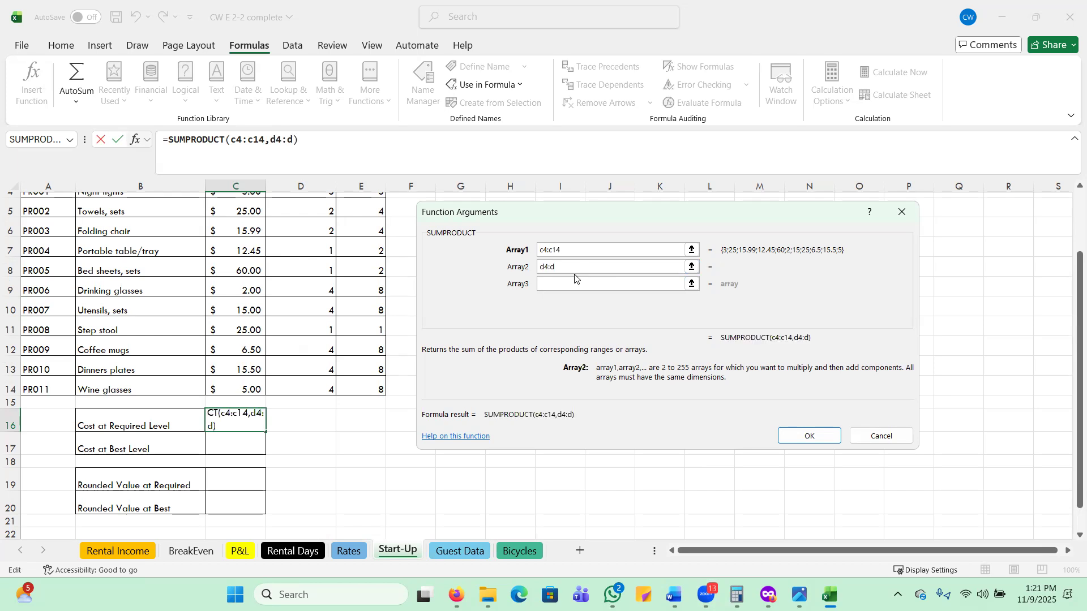
text(14)
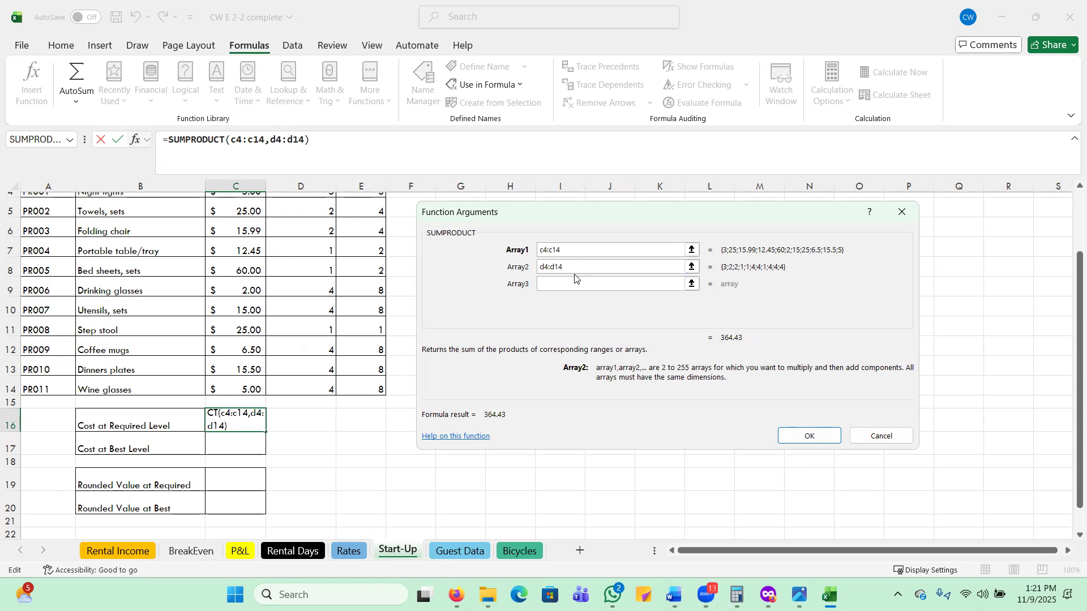
click(799, 436)
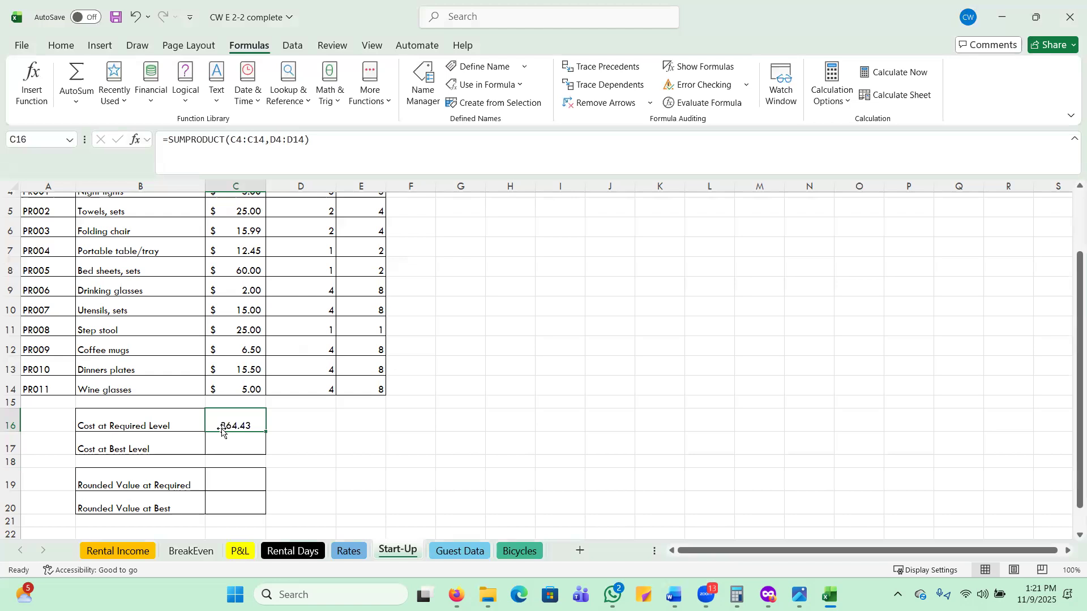
- Enter a SUMPRODUCT formula in C17 for Cost at Best Level, using arrays c4:c14 and e4:e14
click(225, 445)
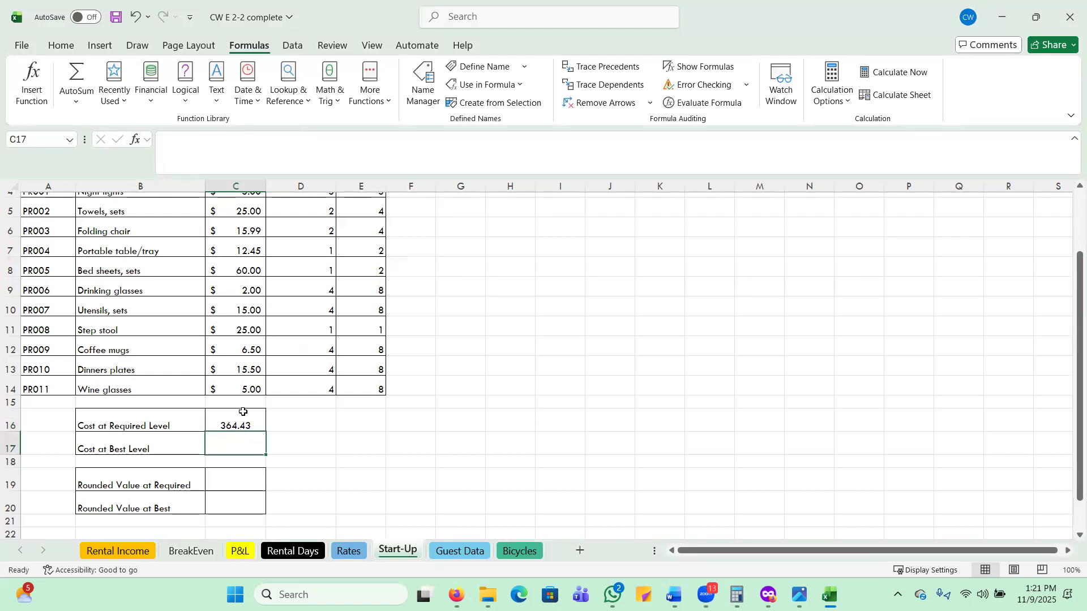
scroll(243, 412, down, 1)
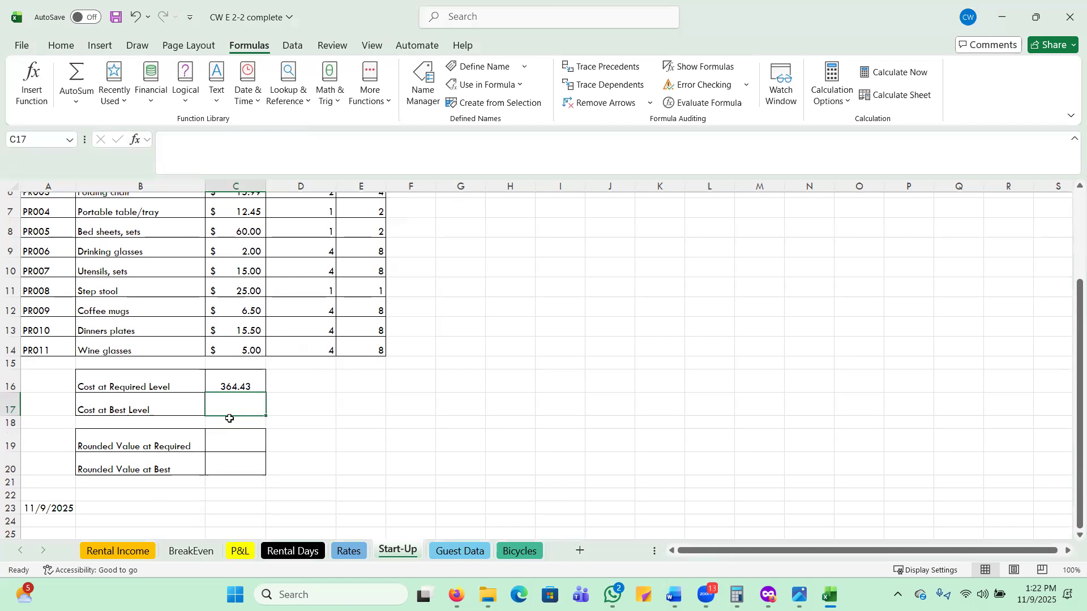
text(=sump)
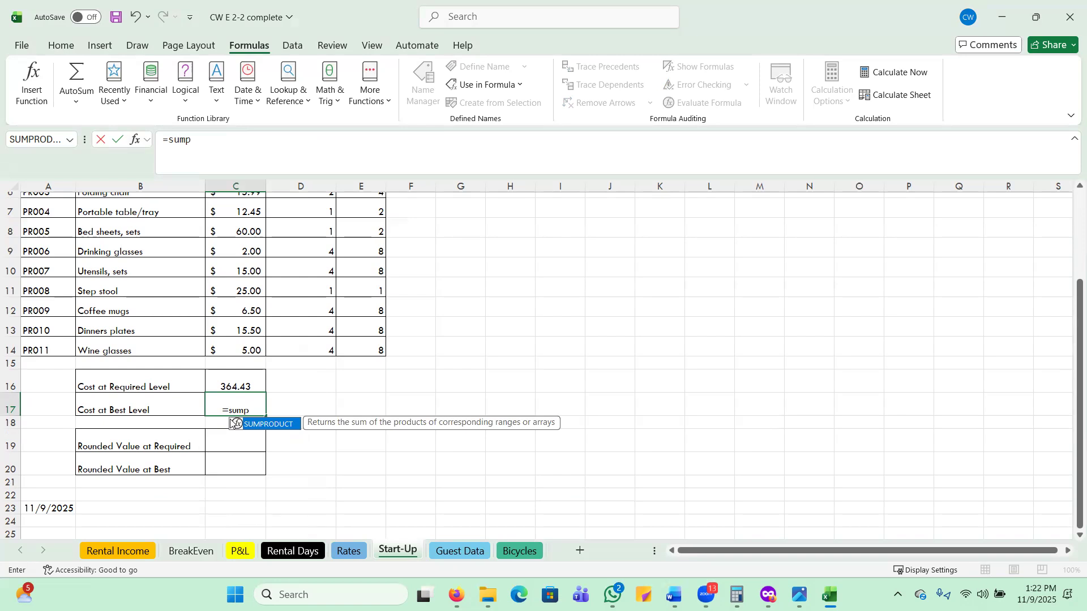
double_click(233, 423)
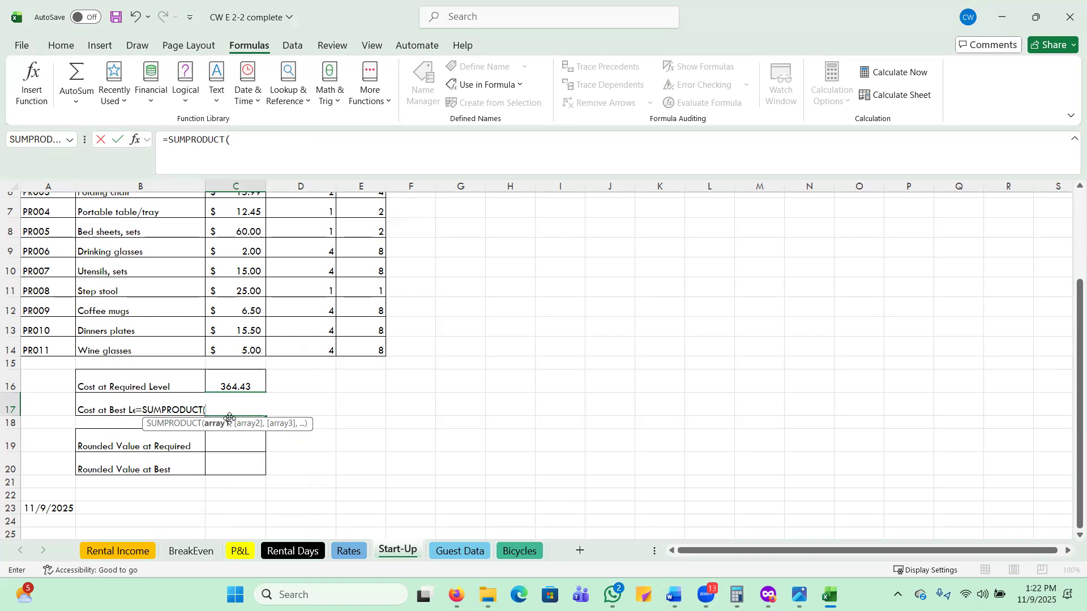
text(c4:c14)
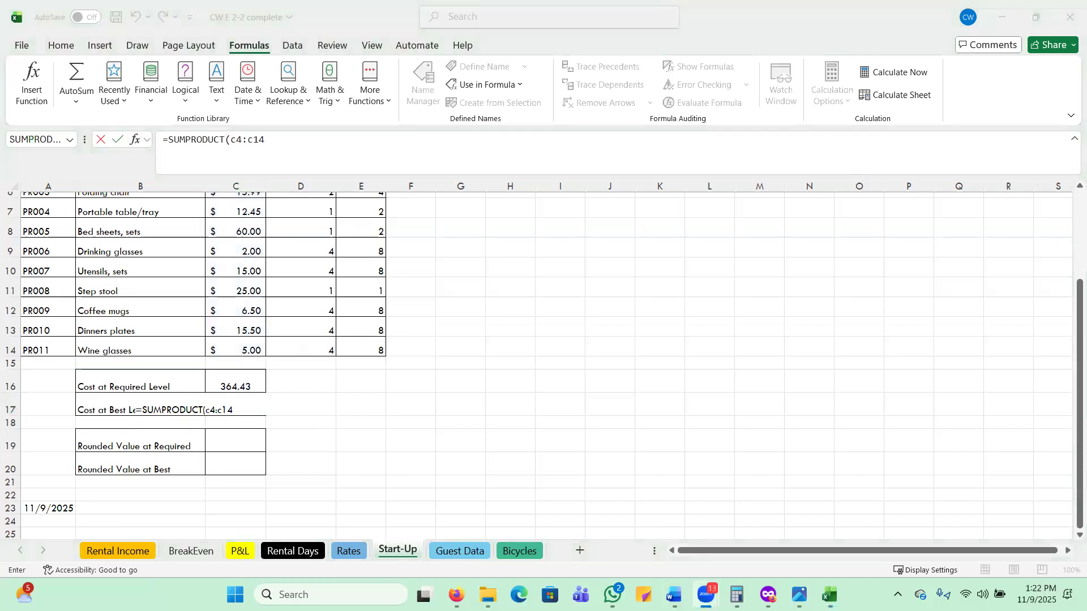
text(,e4:e14)
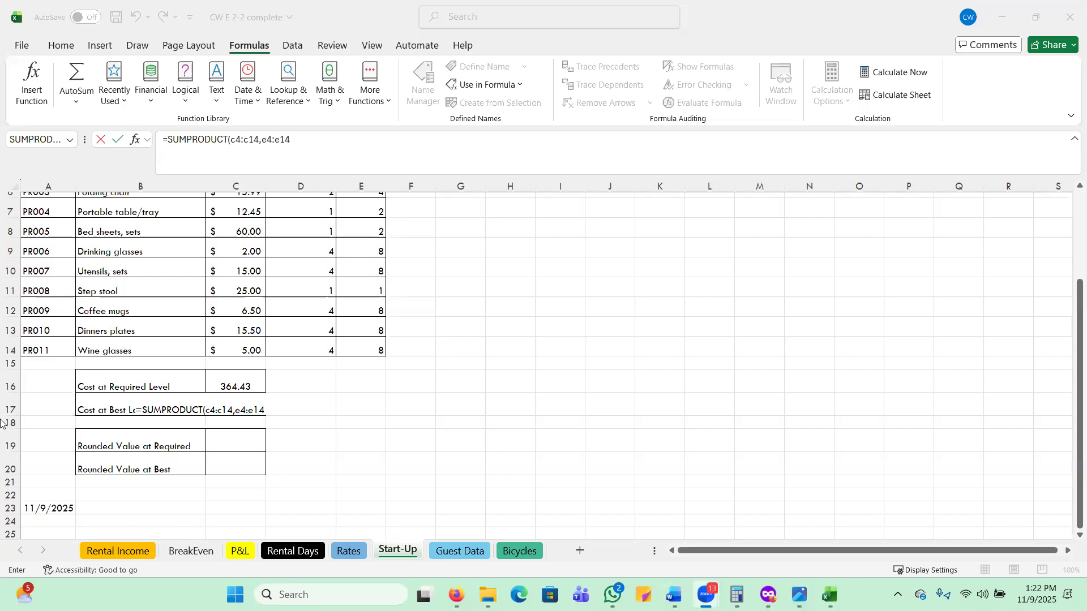
click(264, 411)
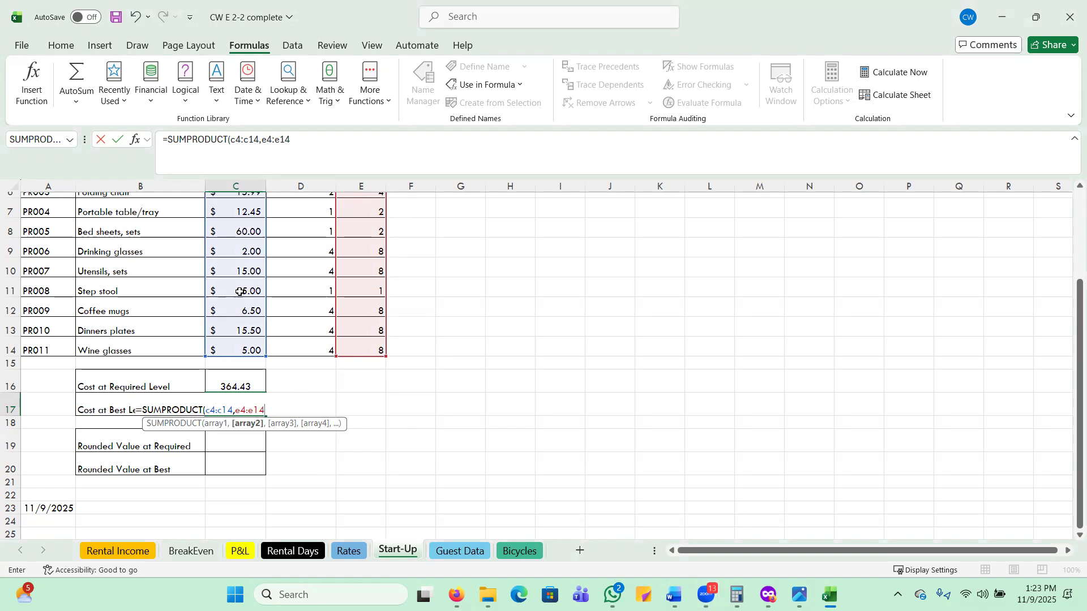
key(Return)
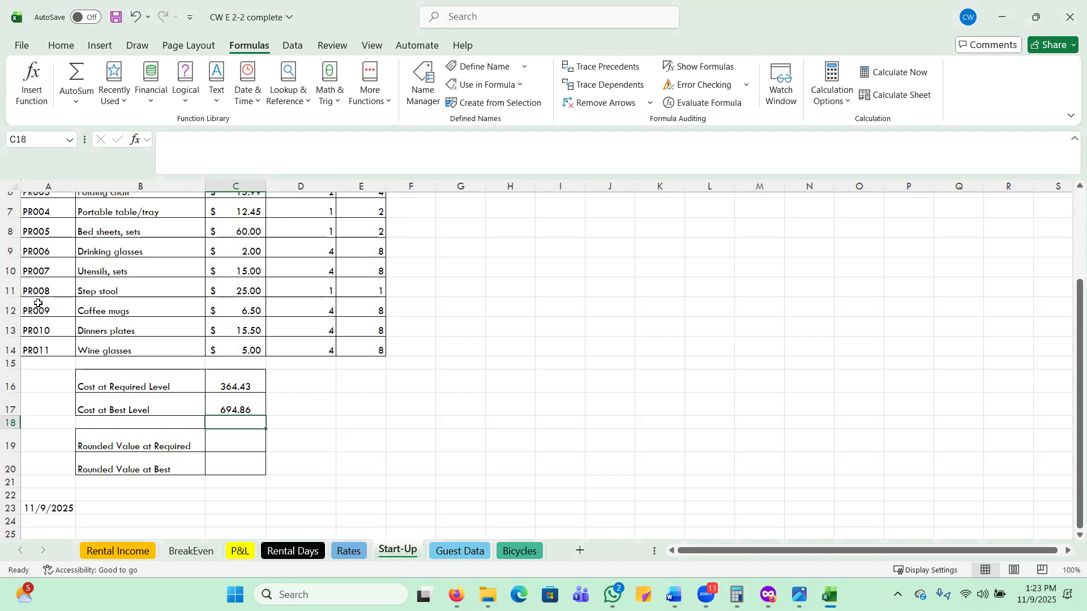
- Apply the Accounting number format to the two cost results in C16:C17
click(242, 412)
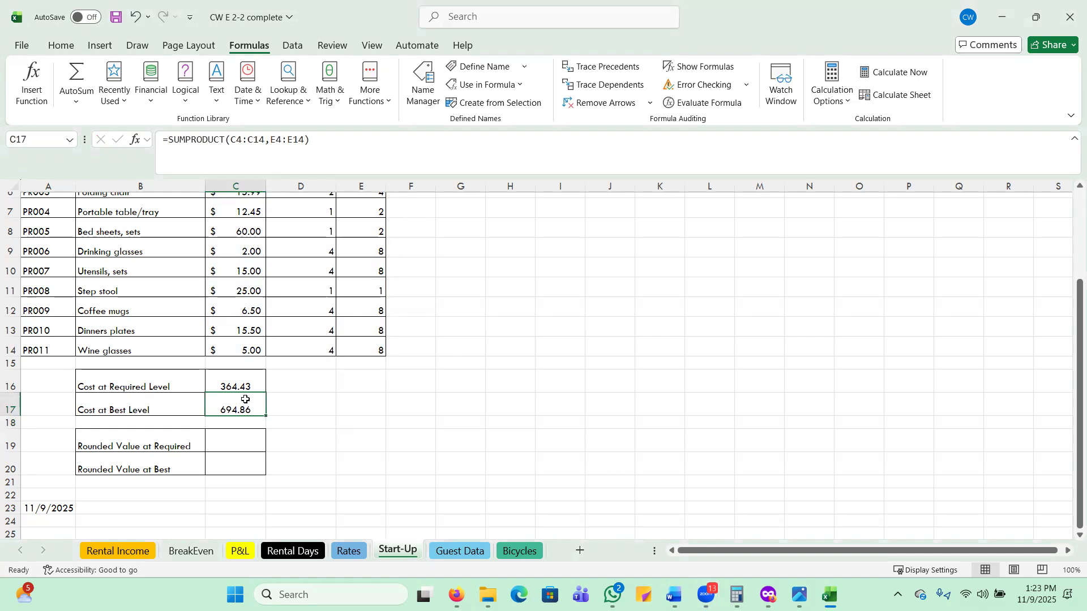
drag(225, 387, 230, 404)
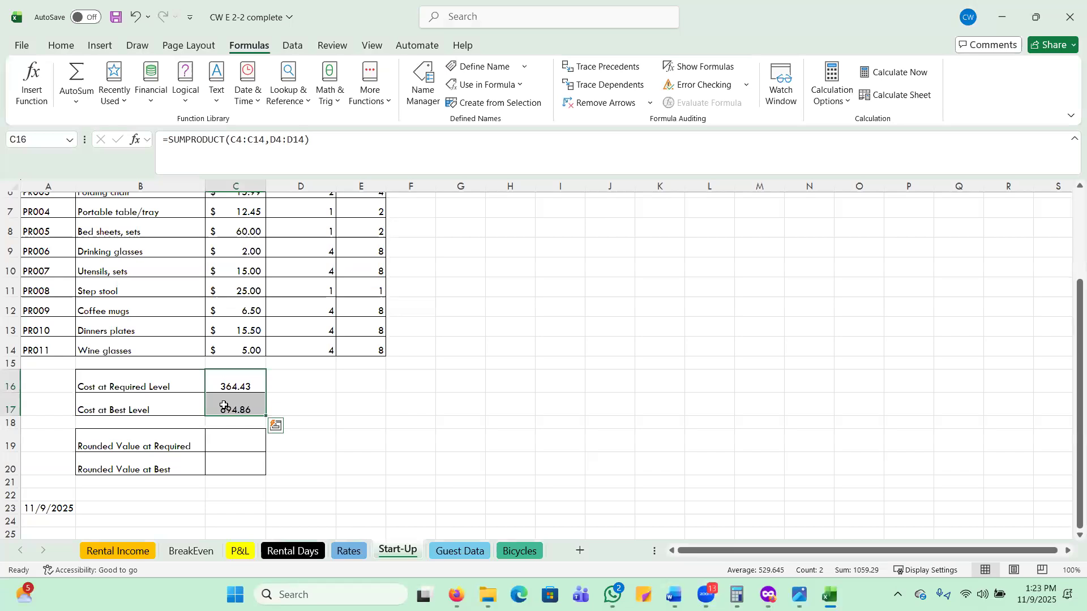
click(67, 50)
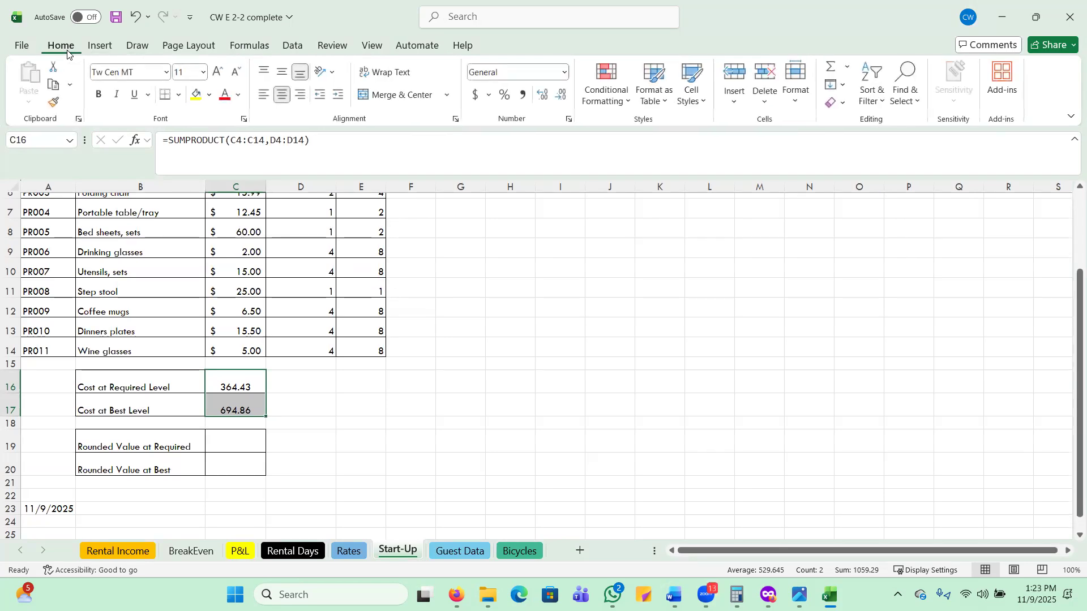
click(566, 71)
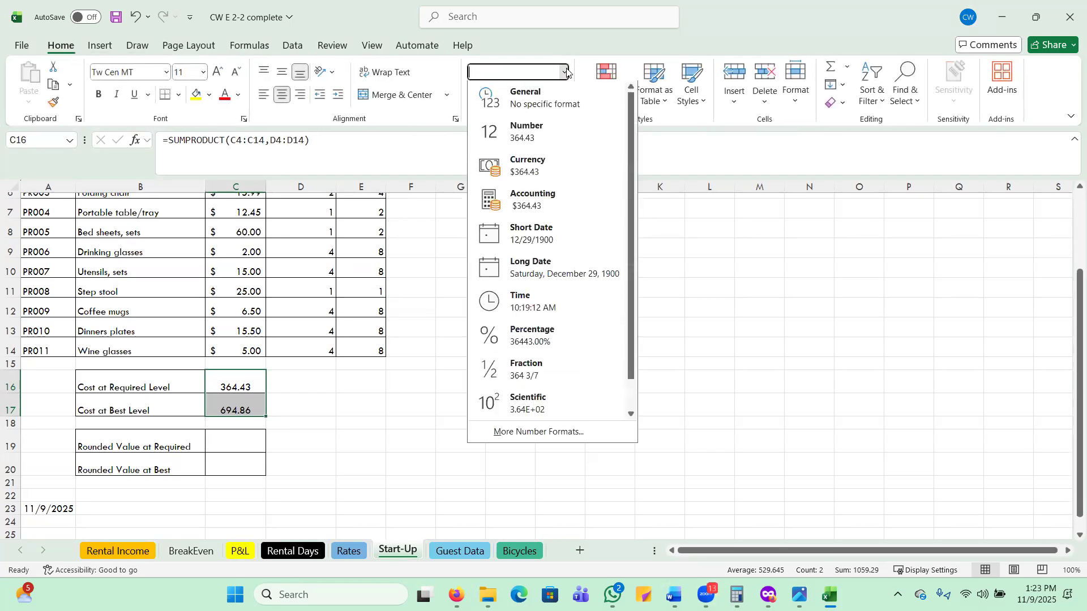
click(524, 204)
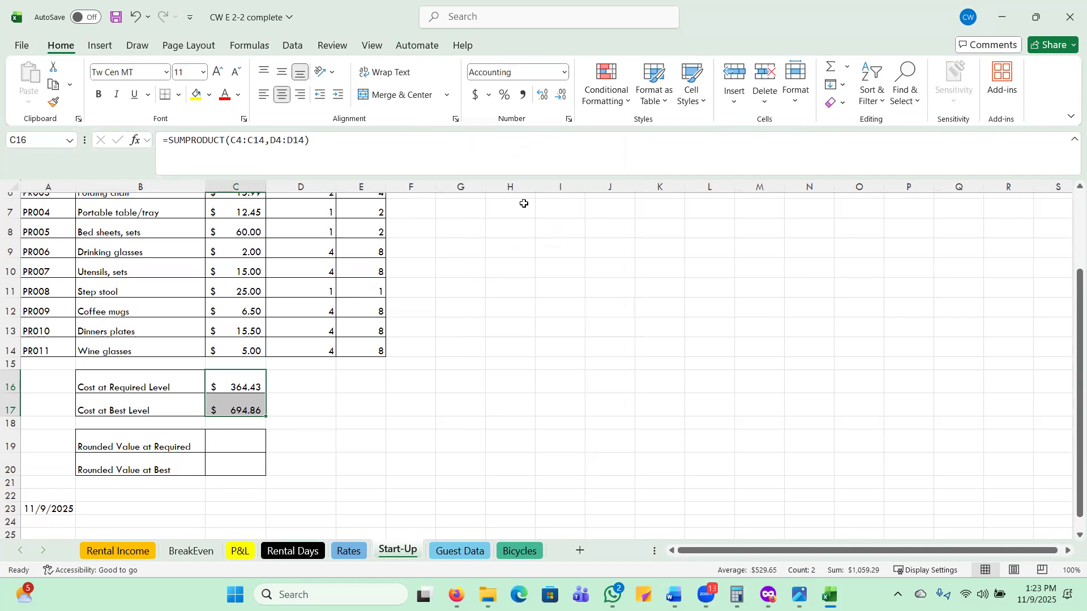
click(299, 407)
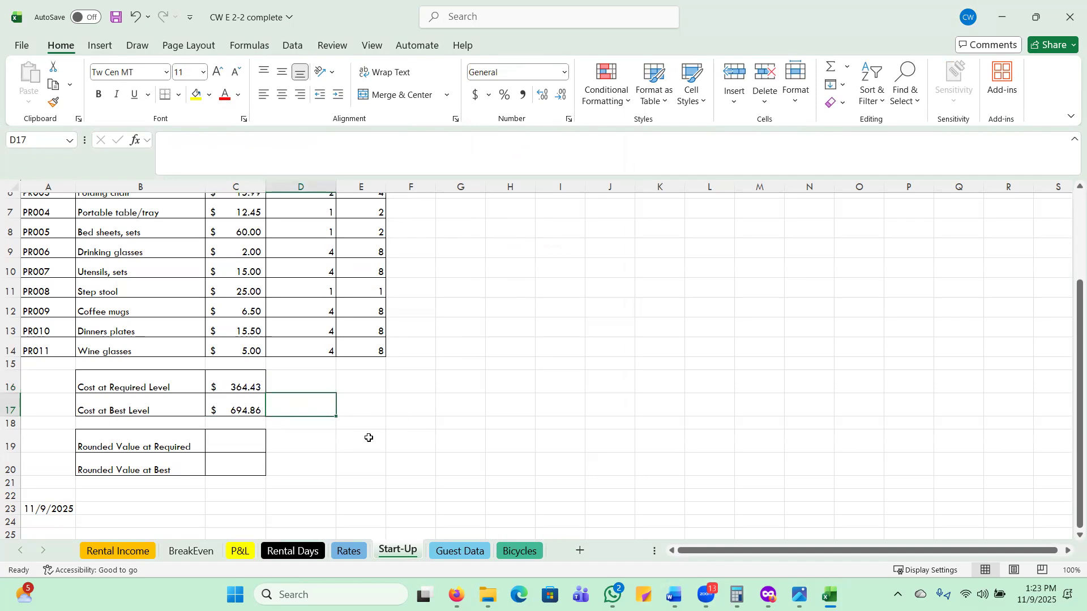
- Insert a ROUND function in C19 for Rounded Value at Required, rounding C16 to 0 digits
click(246, 446)
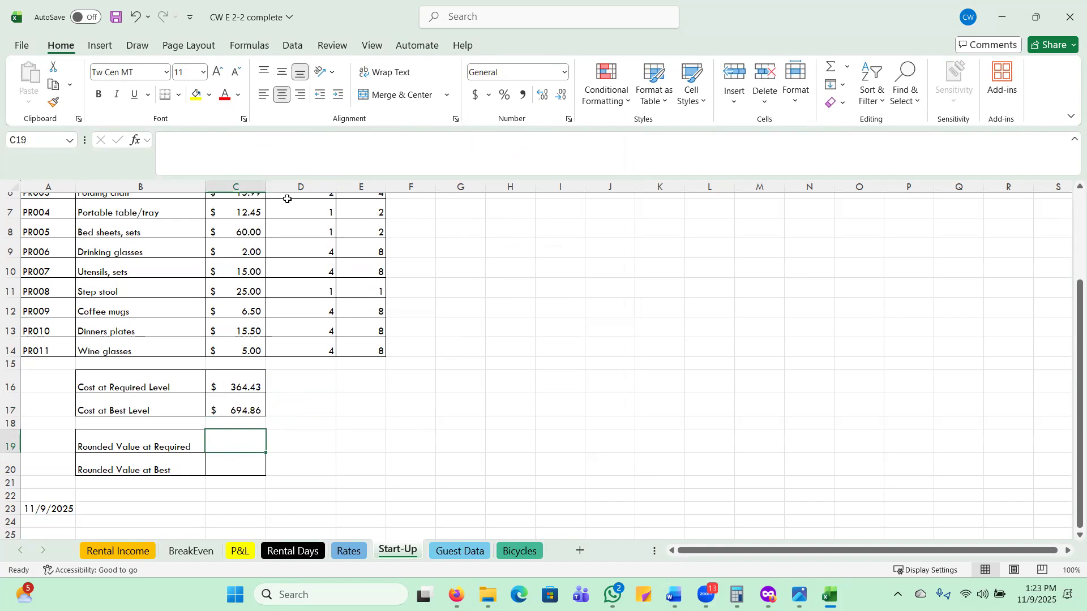
click(261, 43)
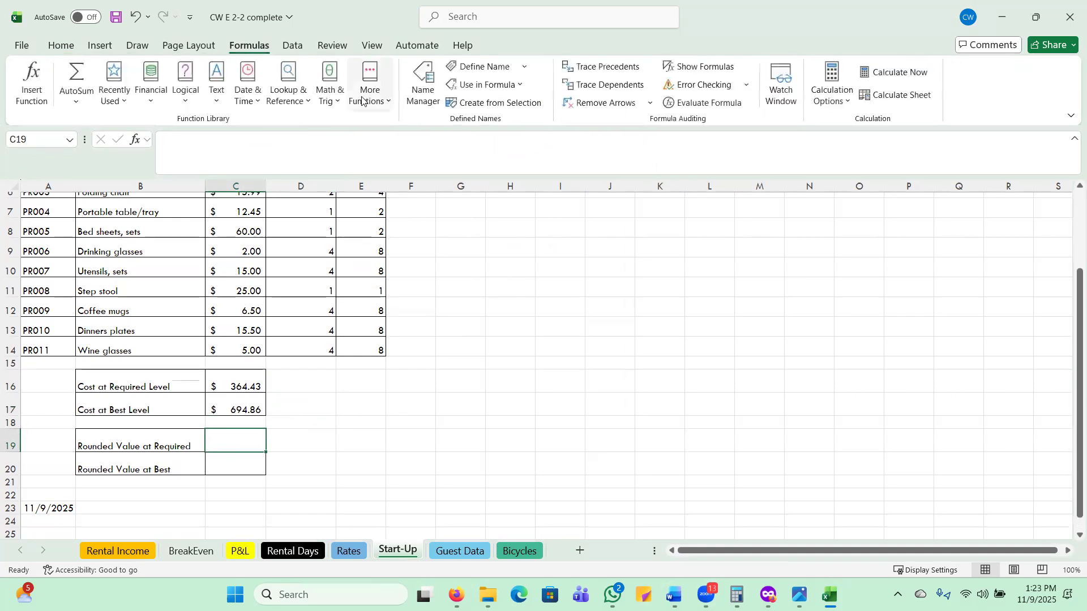
click(328, 97)
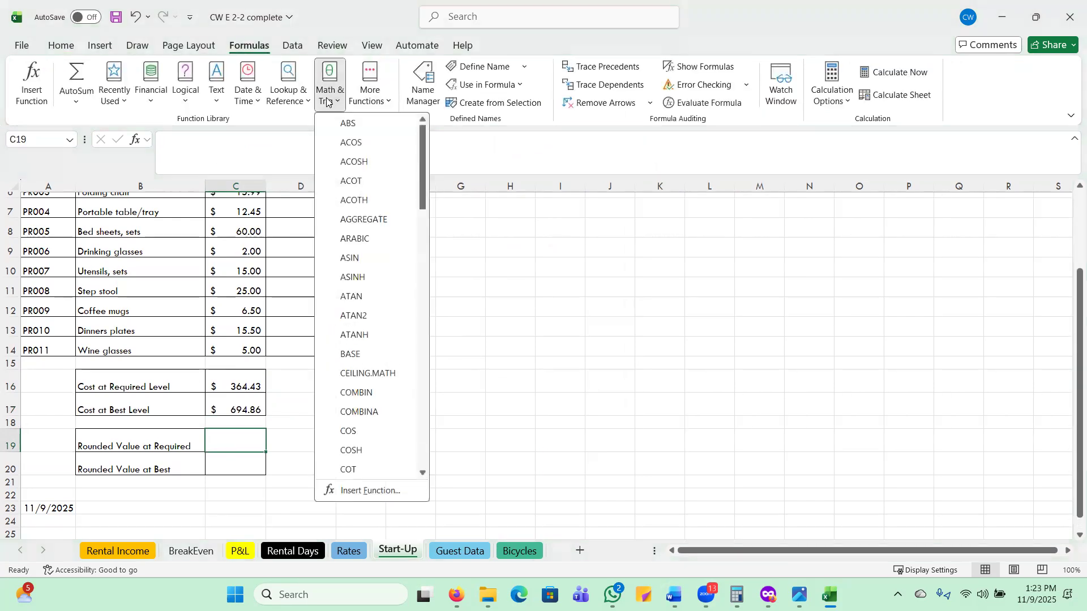
scroll(396, 351, down, 13)
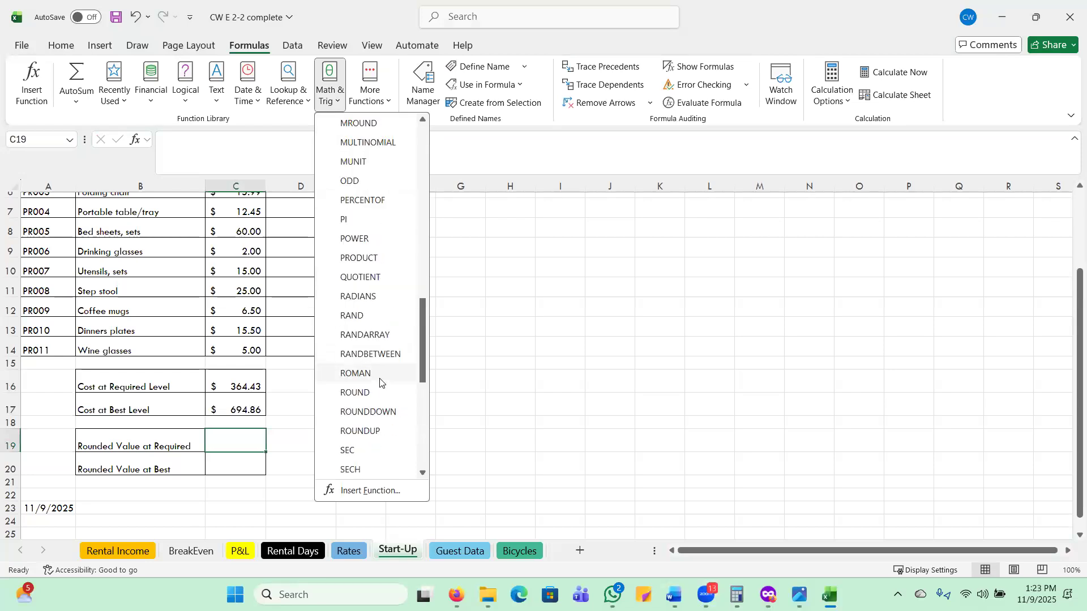
click(356, 395)
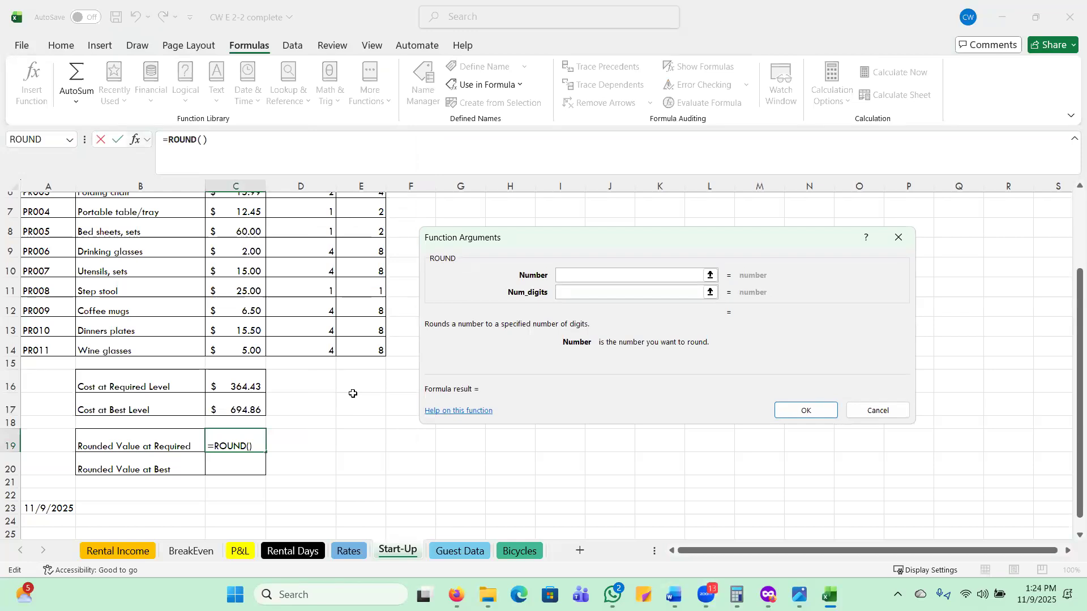
click(234, 386)
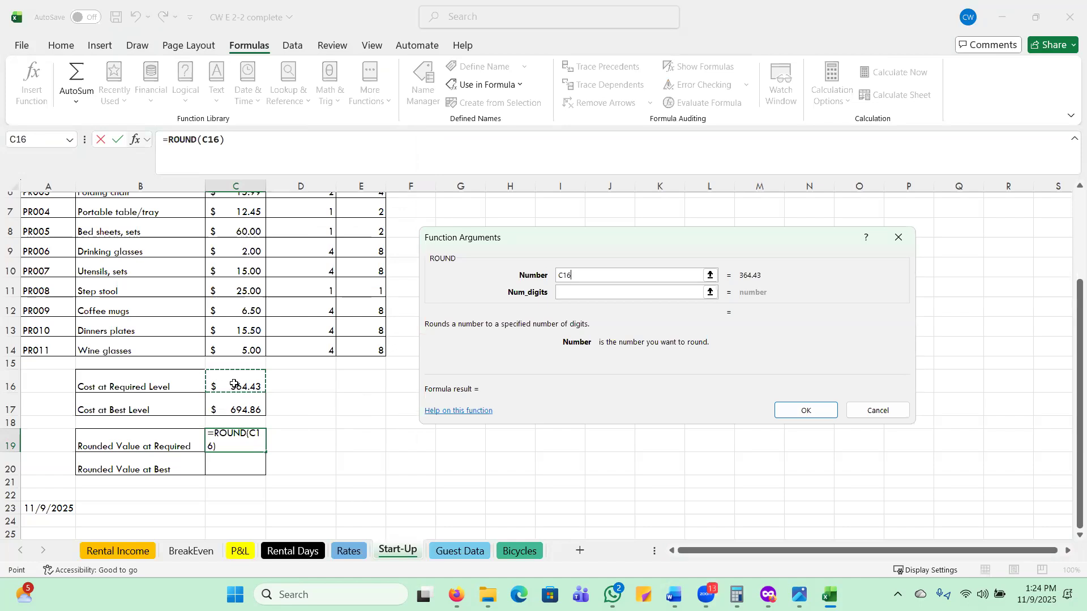
click(567, 294)
click(569, 293)
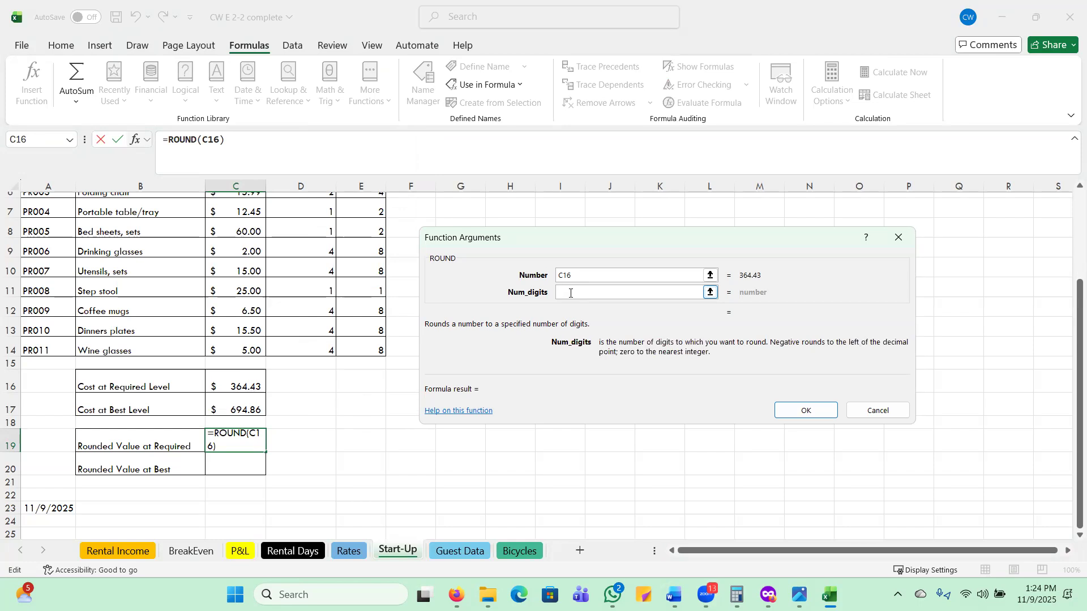
text(0)
key(Return)
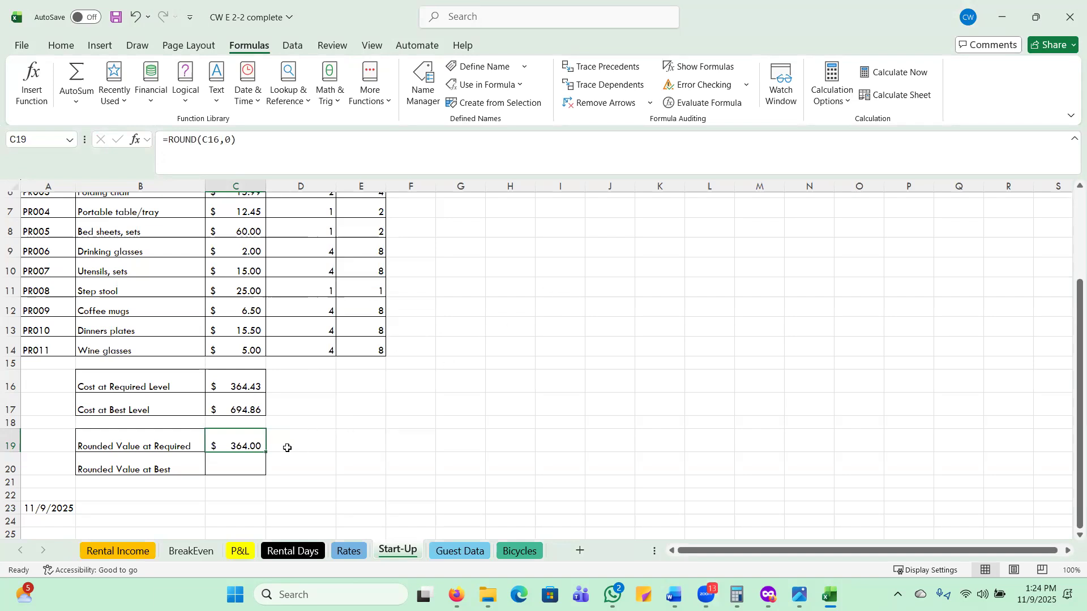
- Copy the C19 formula down to C20 for Rounded Value at Best and return to cell A1
drag(263, 451, 264, 474)
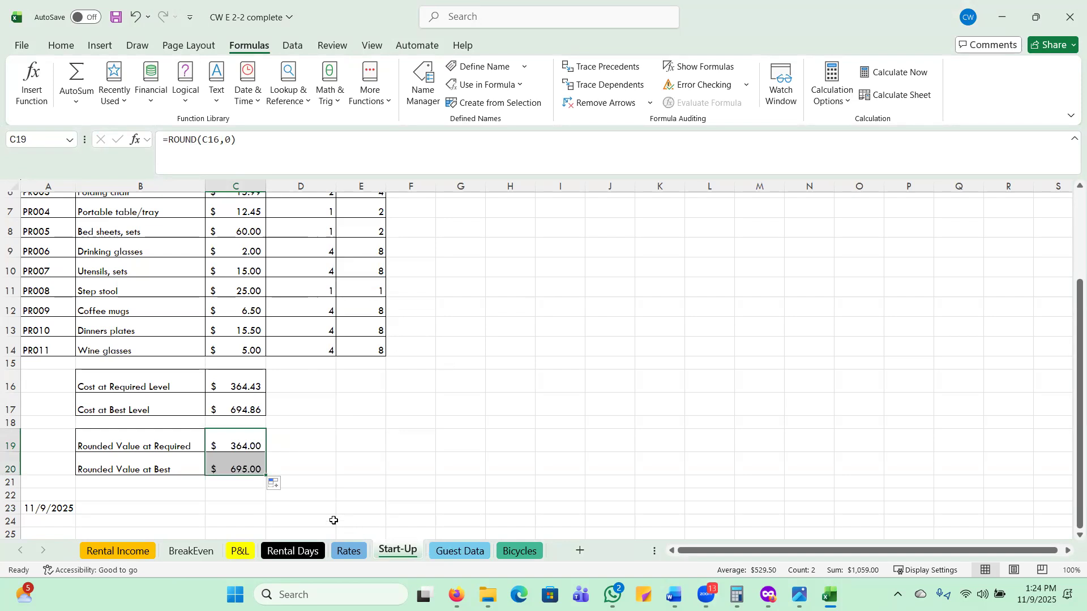
click(299, 469)
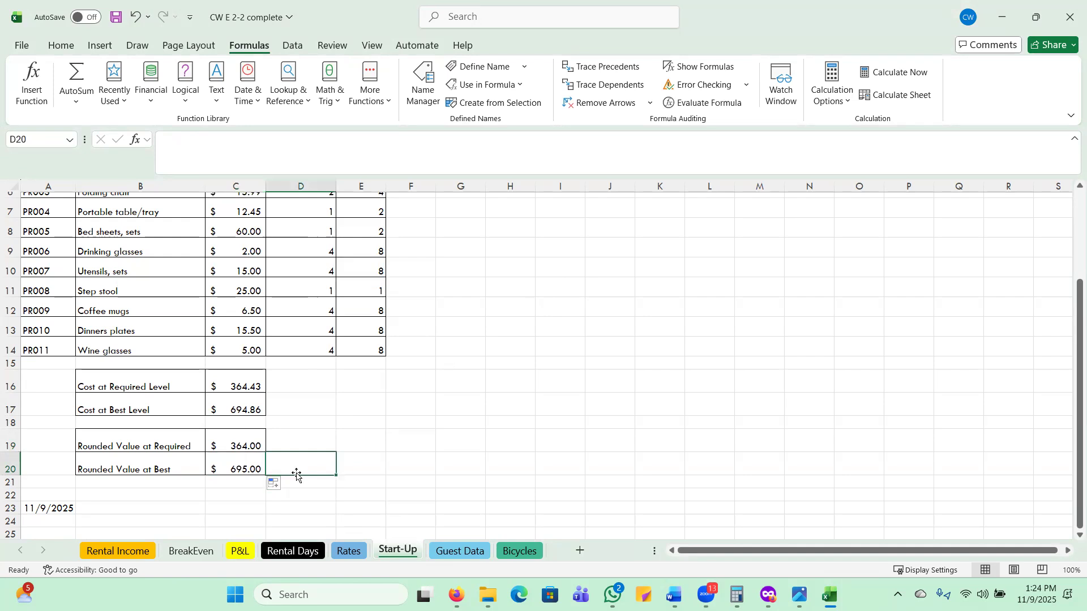
key(ctrl+Home)
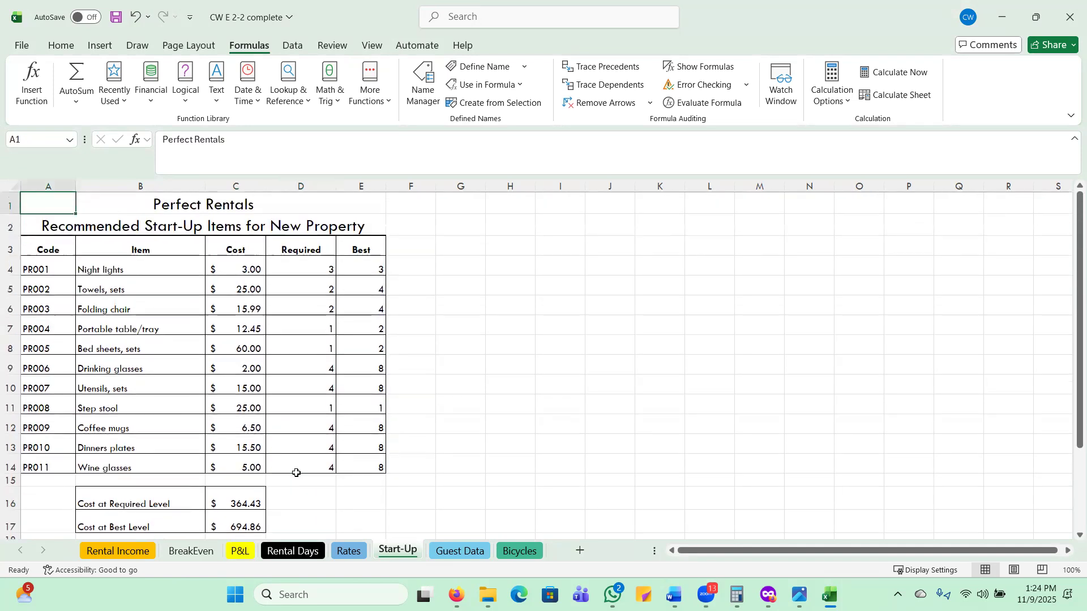